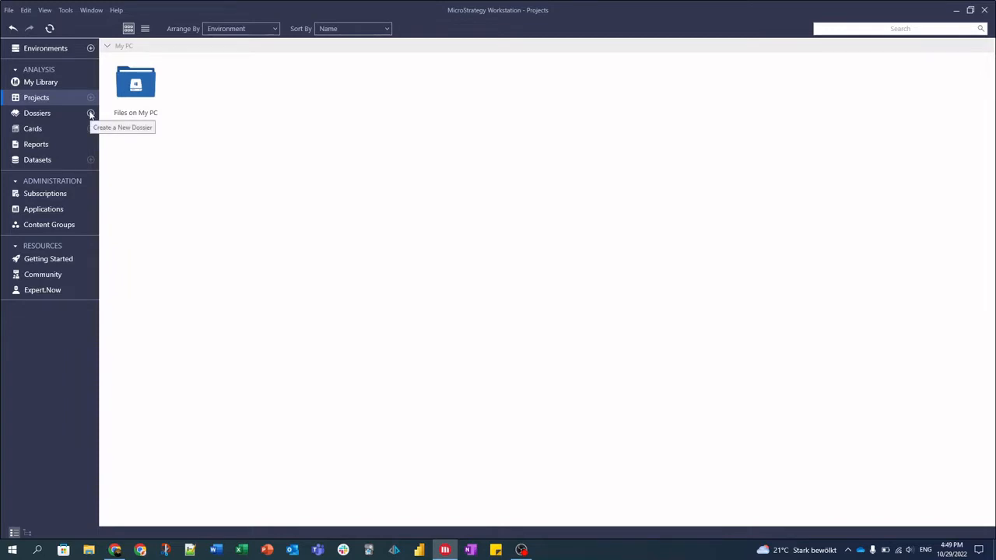
Create a new dossier in a maximized window and choose Retail DC General Store.xlsx from disk as its new data source
click(90, 114)
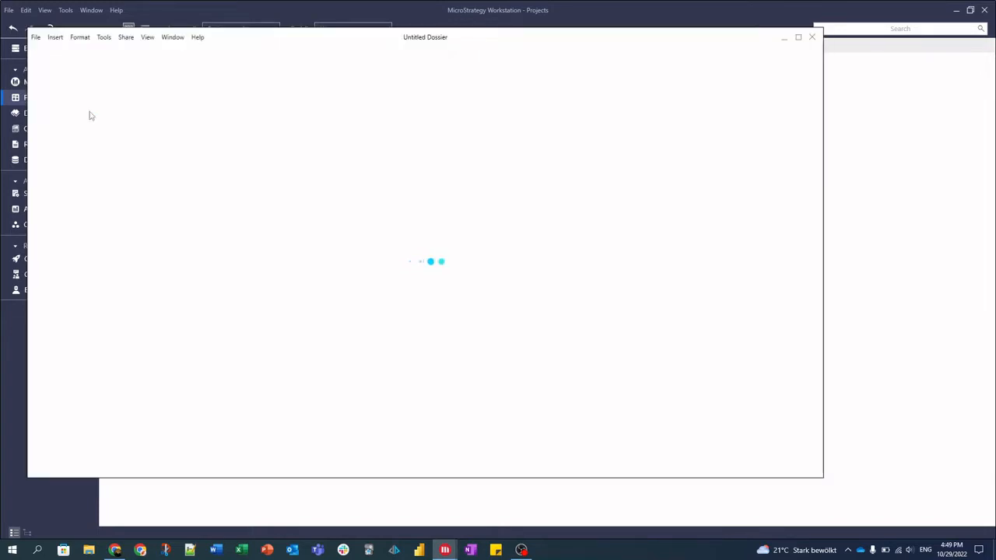
click(797, 37)
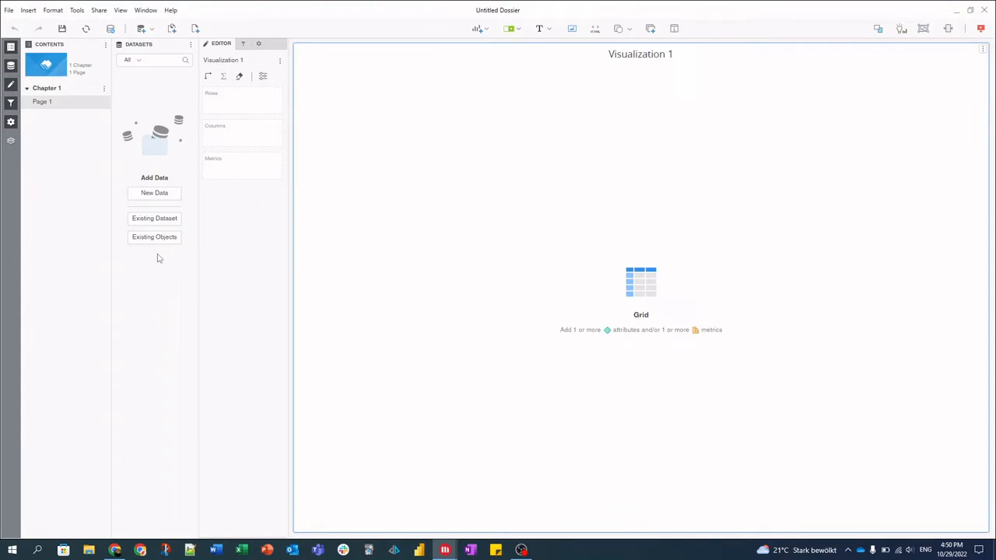
click(155, 193)
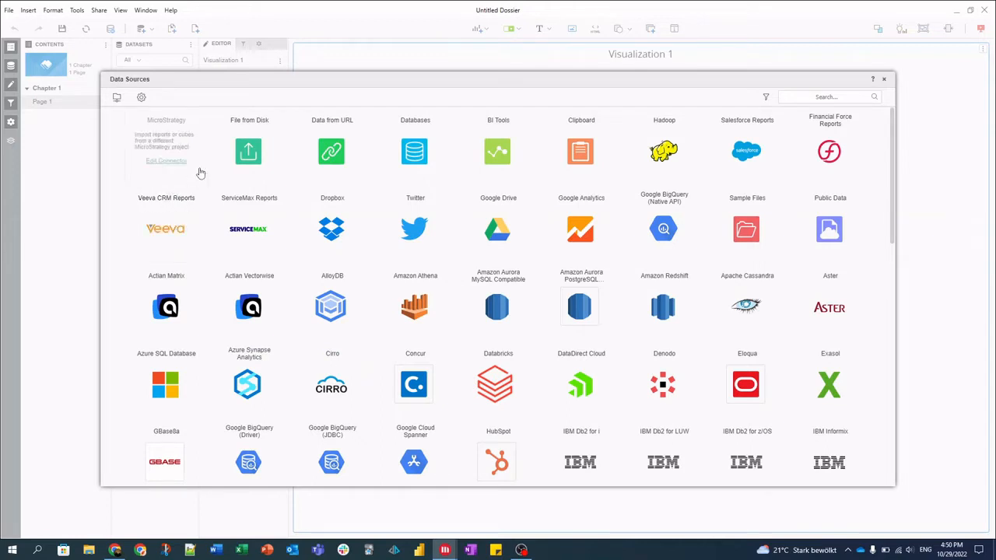
click(264, 143)
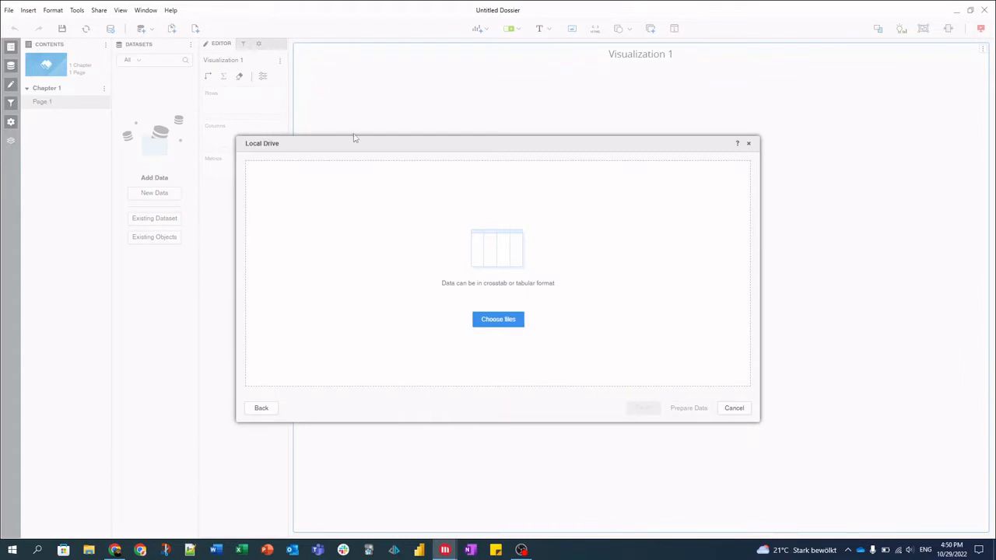
click(514, 322)
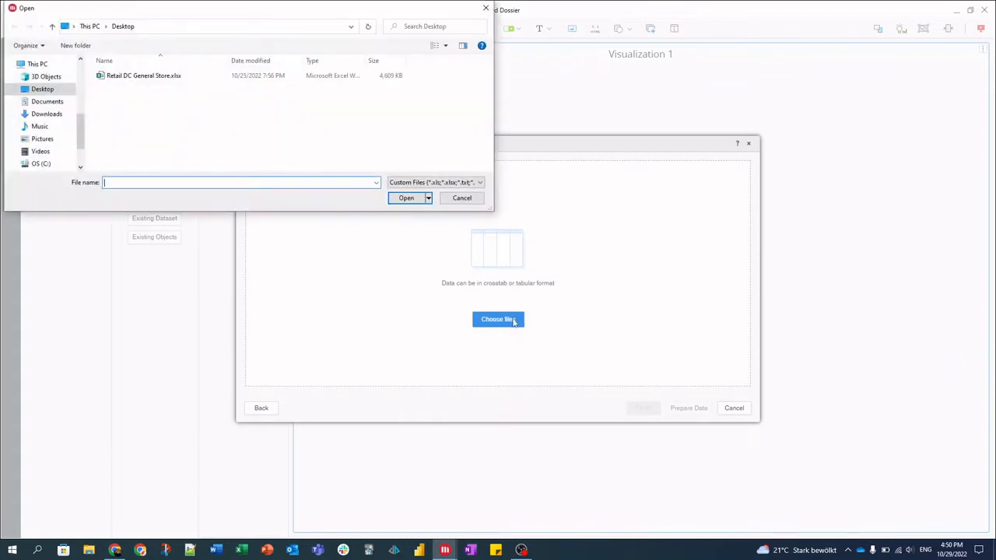
click(128, 81)
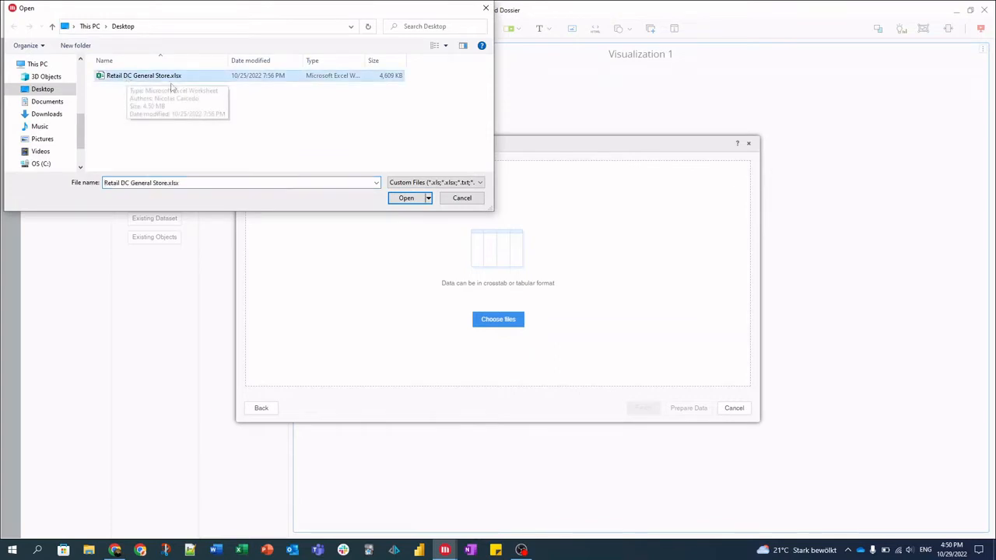
click(412, 200)
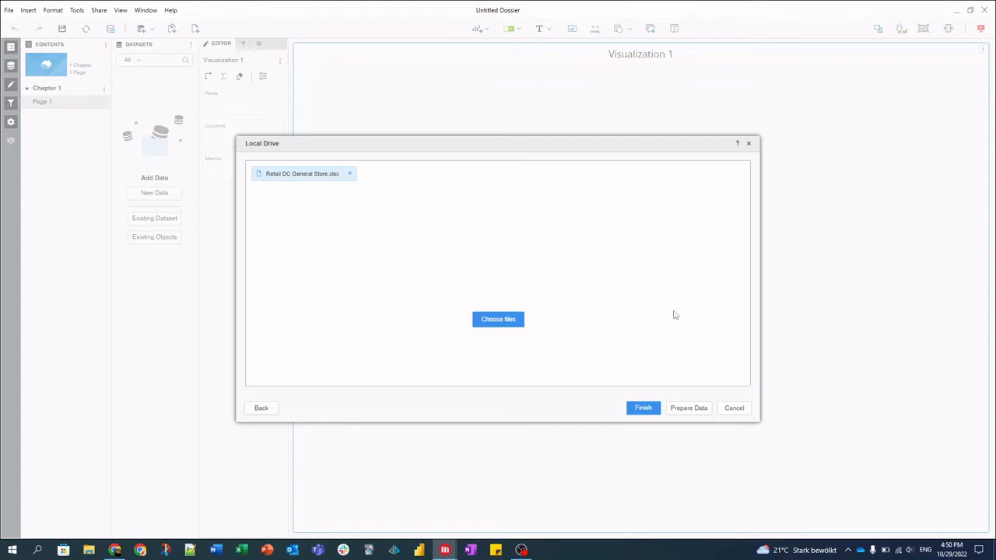
Prepare the file's data for import with only Sheet1 selected, excluding Sheet2
click(701, 410)
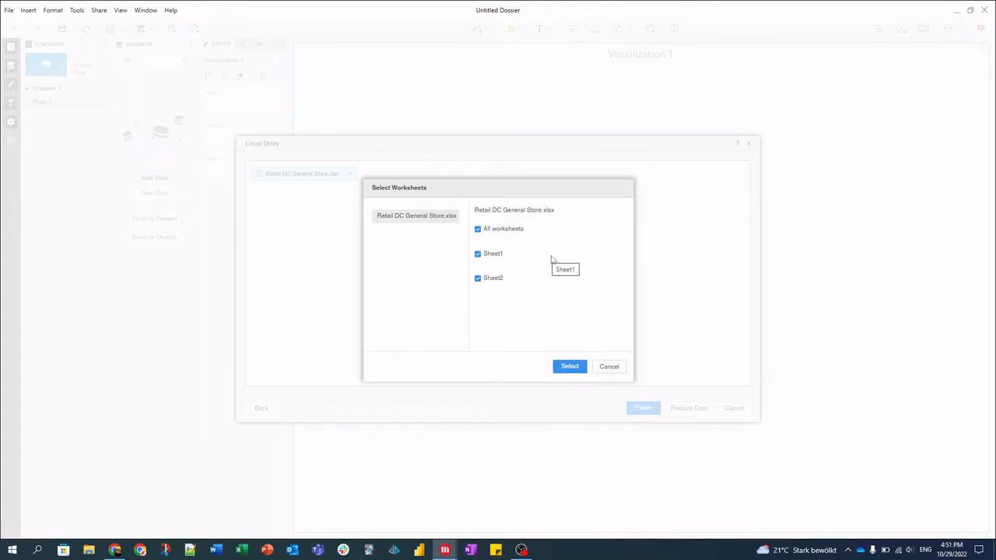
click(480, 281)
click(570, 368)
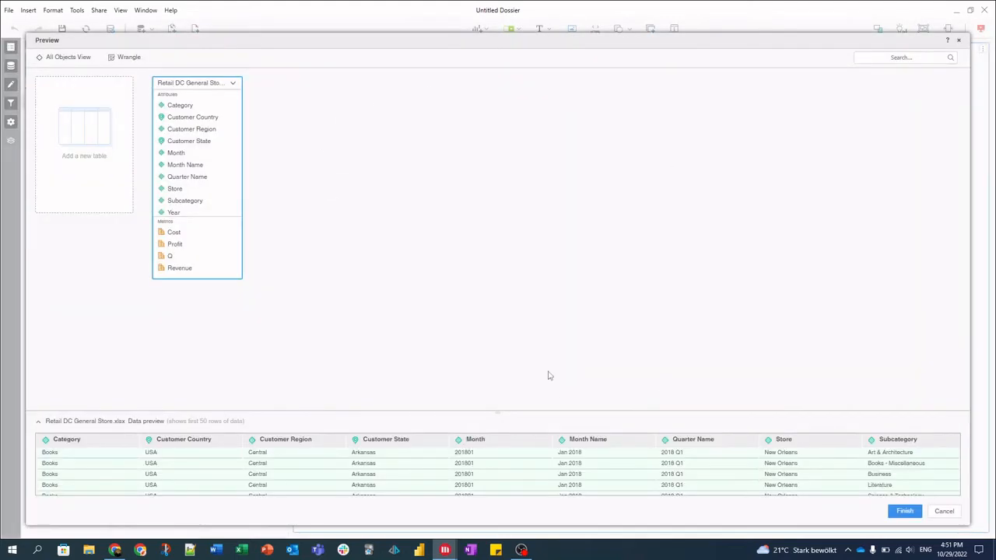
Enlarge the data preview, review the remaining columns, and convert the Q metric to an attribute
drag(506, 411, 500, 318)
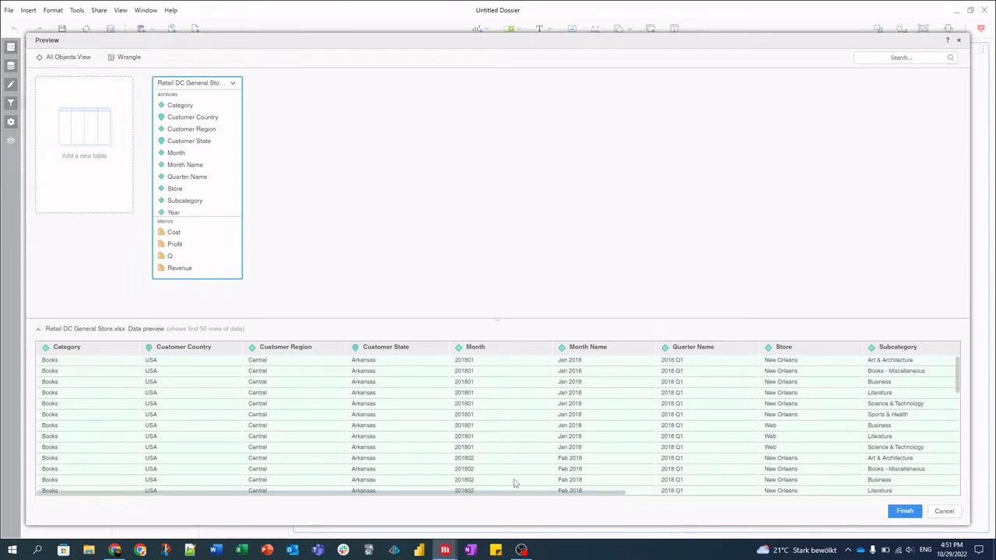
drag(507, 493, 841, 490)
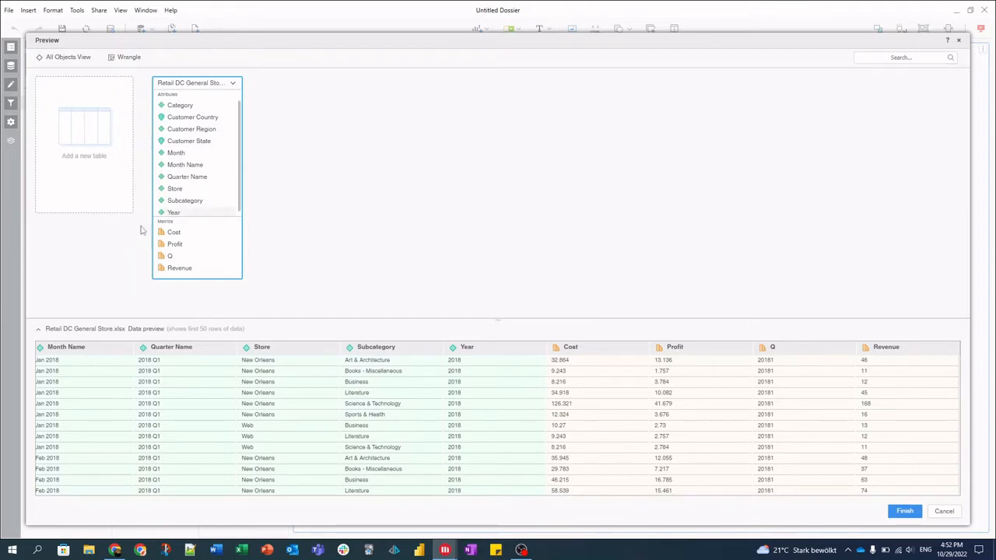
right_click(174, 257)
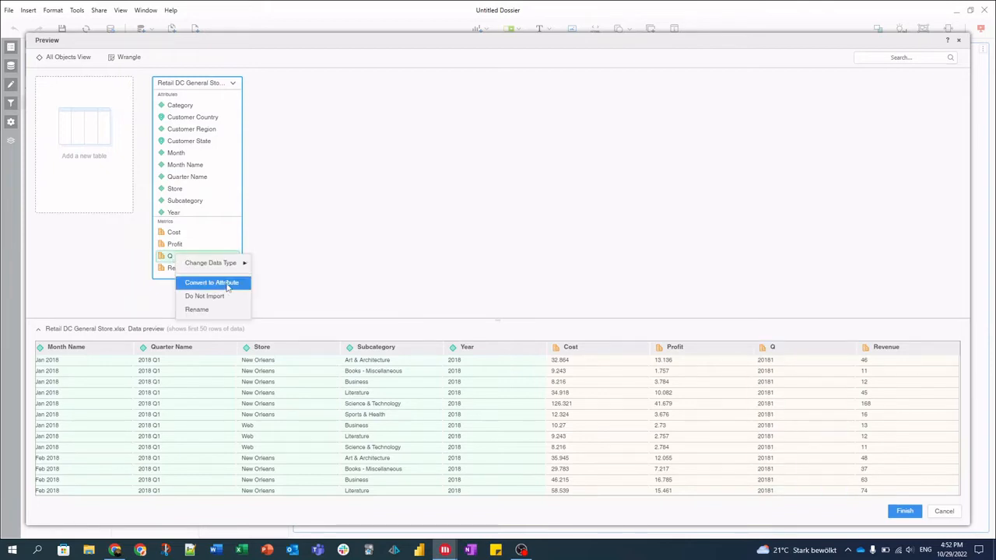
click(212, 283)
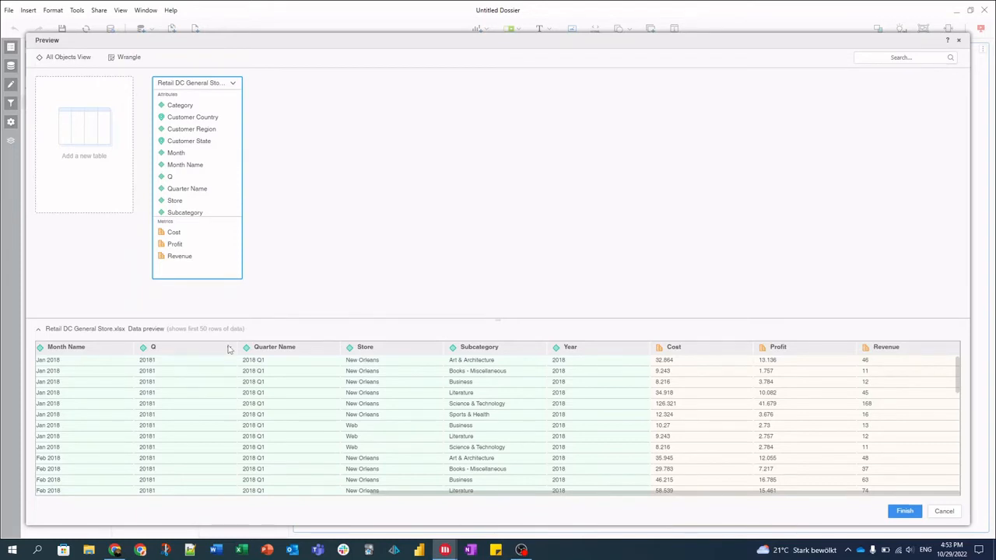
Combine Q and Quarter Name into a multi-form attribute named Quarter, with Q as ID and Quarter Name as DESC
click(185, 179)
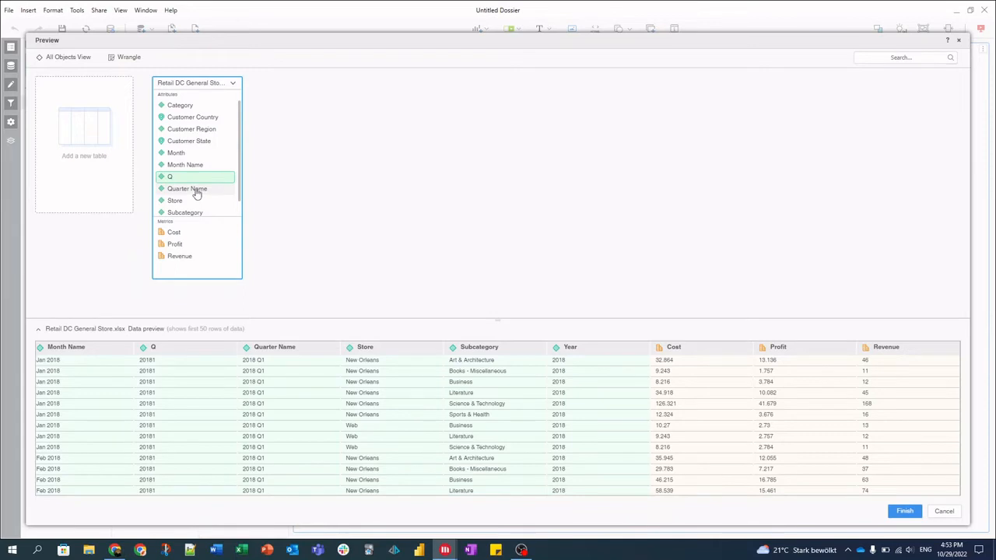
ctrl+click(197, 189)
right_click(198, 180)
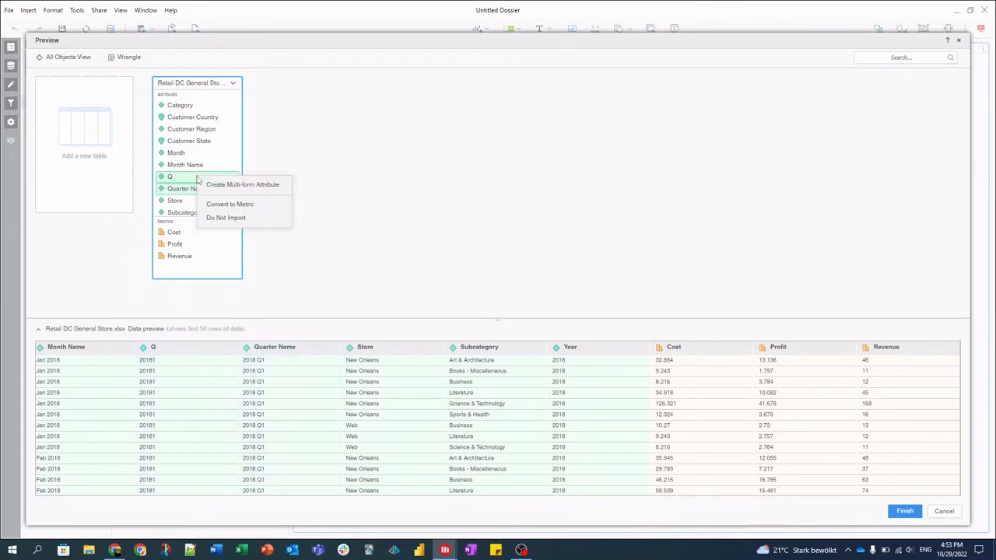
click(272, 187)
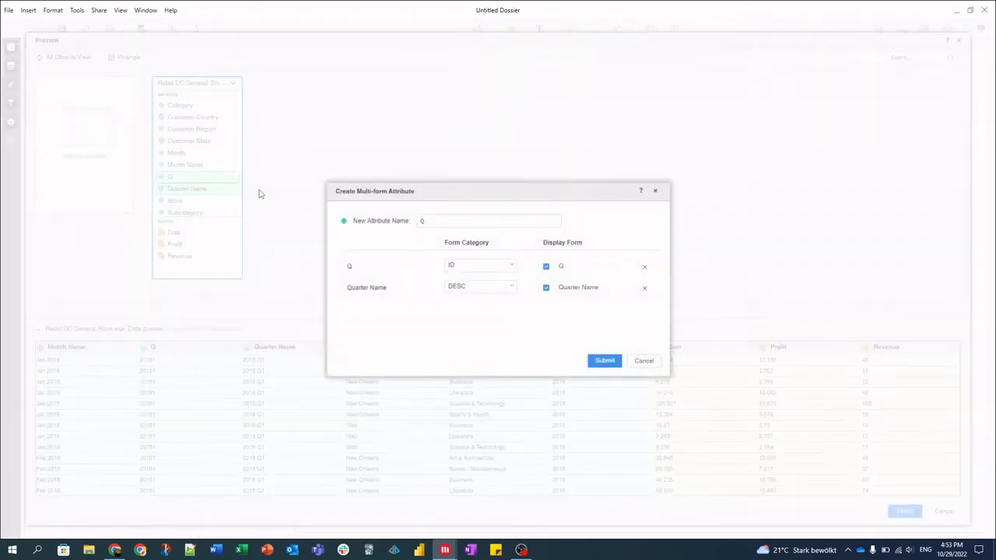
click(425, 220)
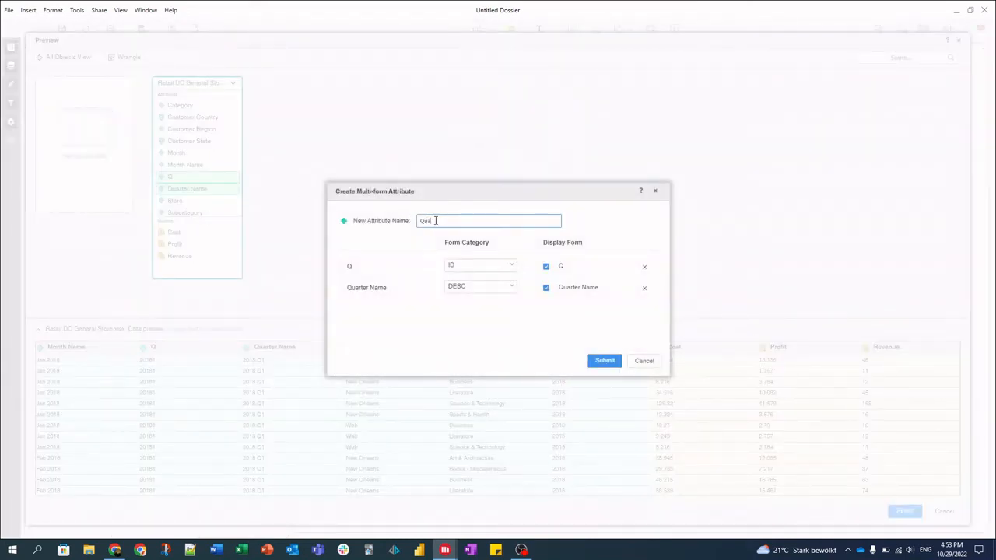
text(uarter)
click(606, 362)
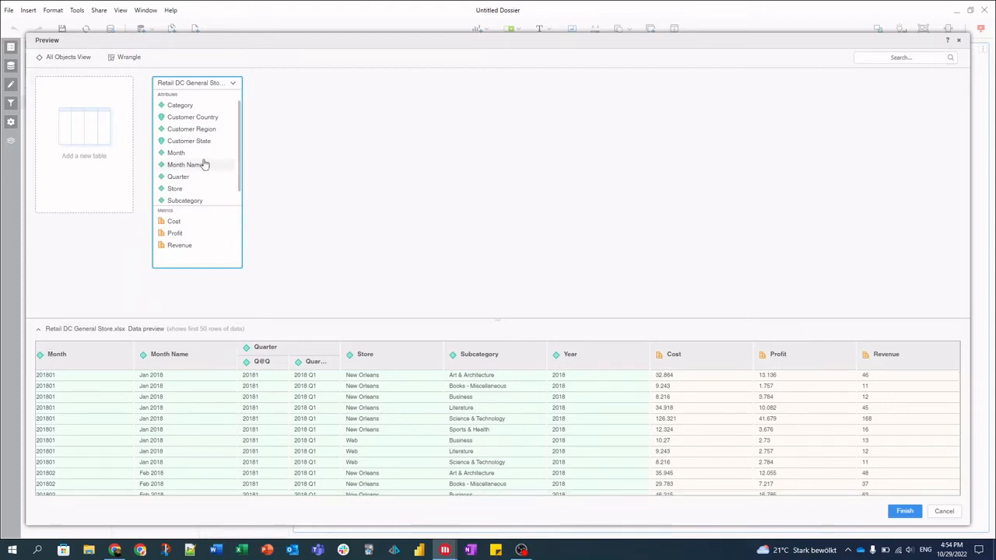
Combine Month and Month Name into a multi-form attribute named Month, and finish the data import
click(187, 153)
ctrl+click(203, 166)
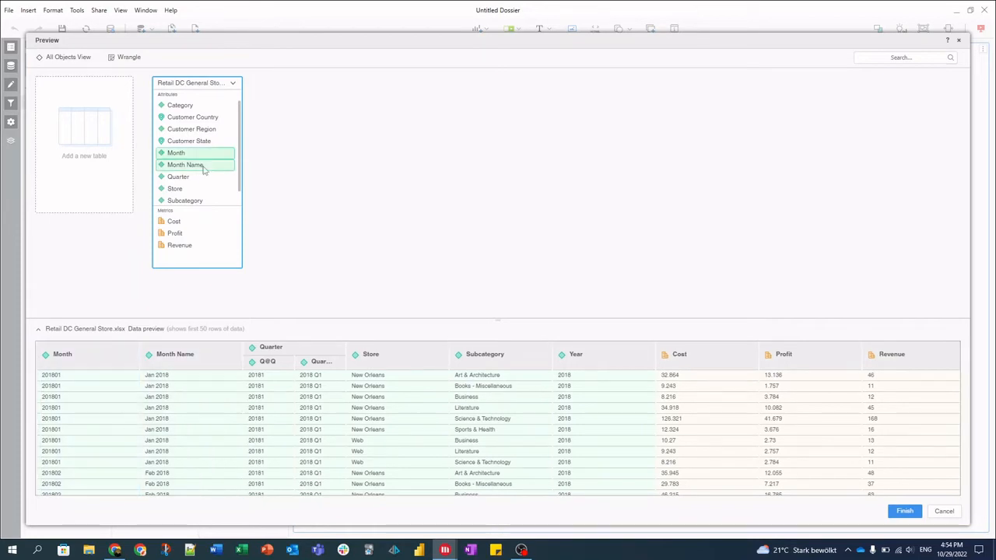
right_click(204, 167)
click(234, 178)
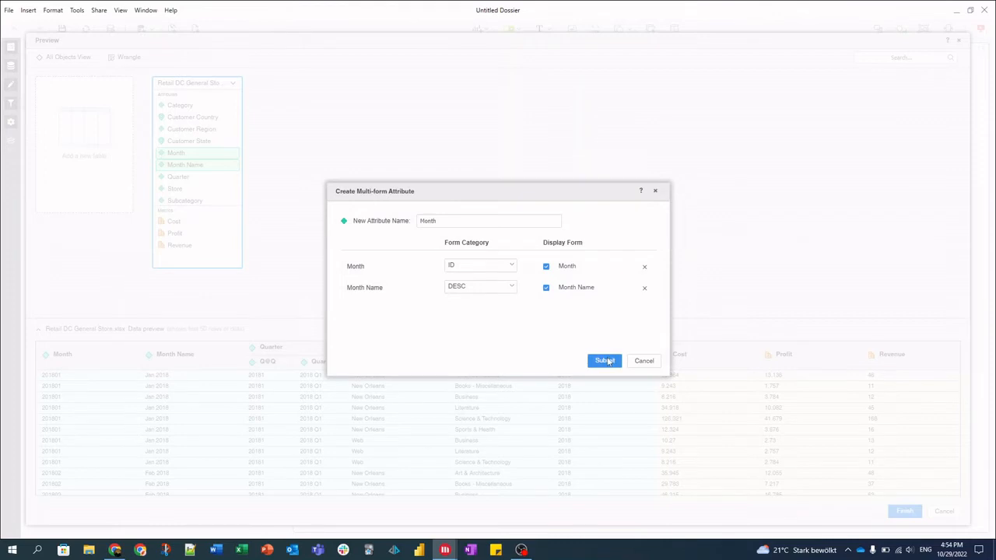
click(605, 362)
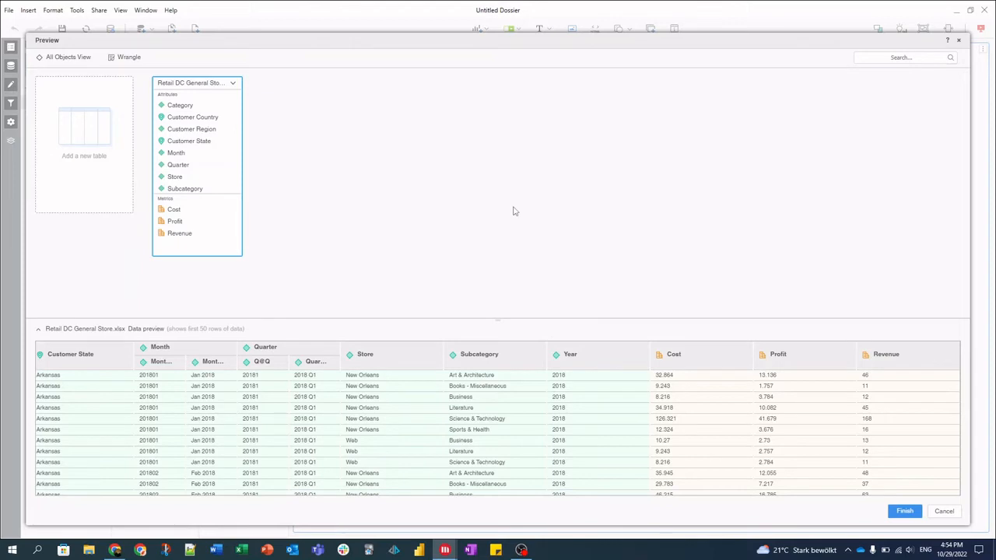
click(905, 512)
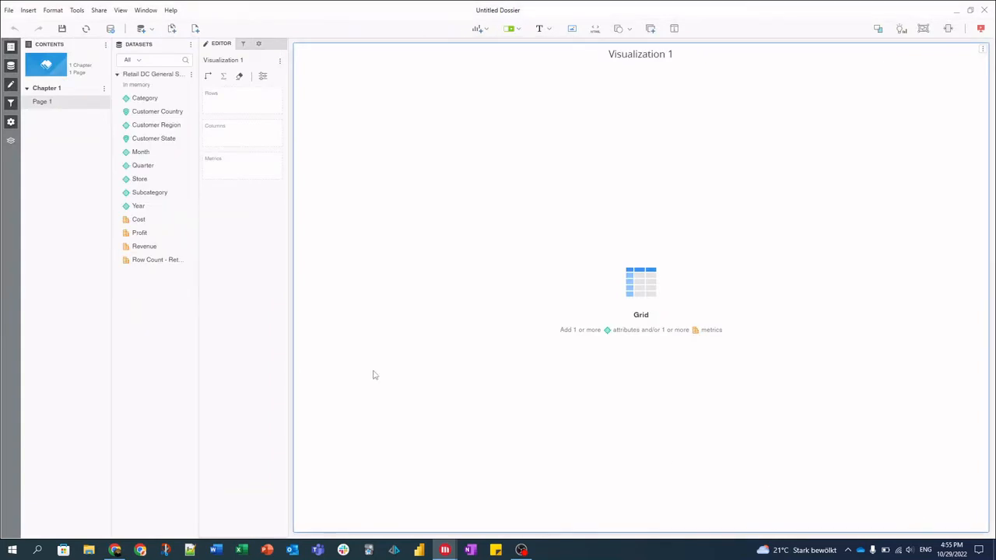
Change Visualization 1 from a grid to the basic KPI type and add the Cost metric to it
click(165, 333)
click(985, 49)
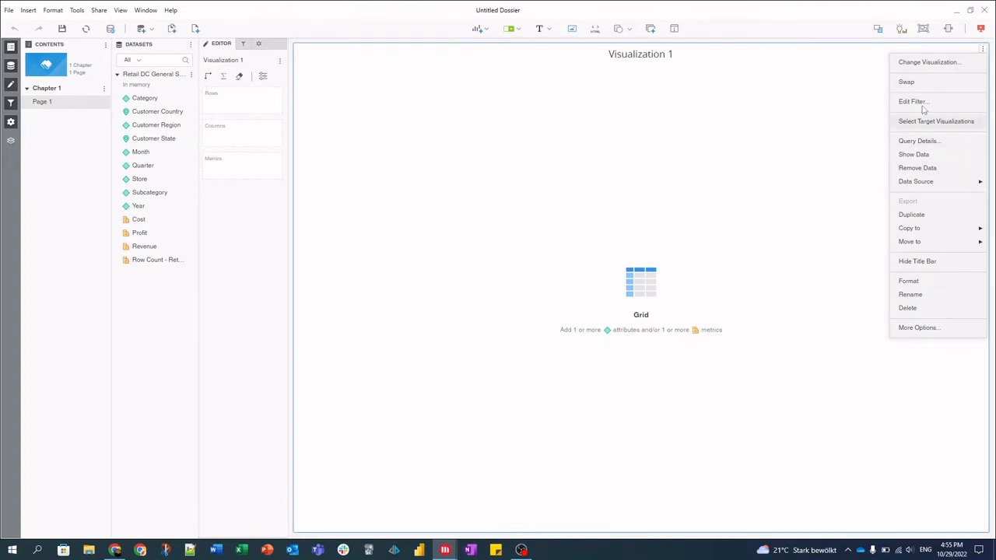
click(918, 63)
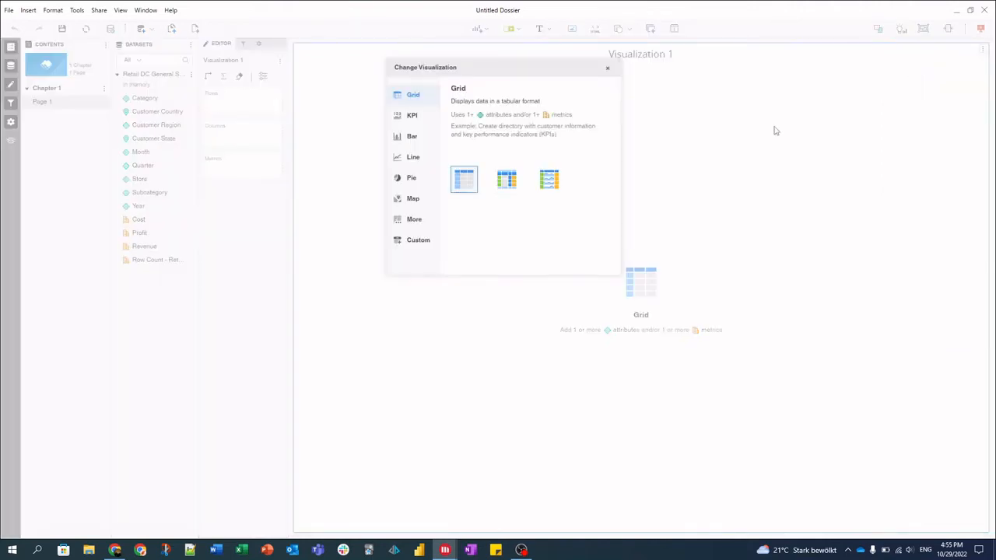
click(411, 116)
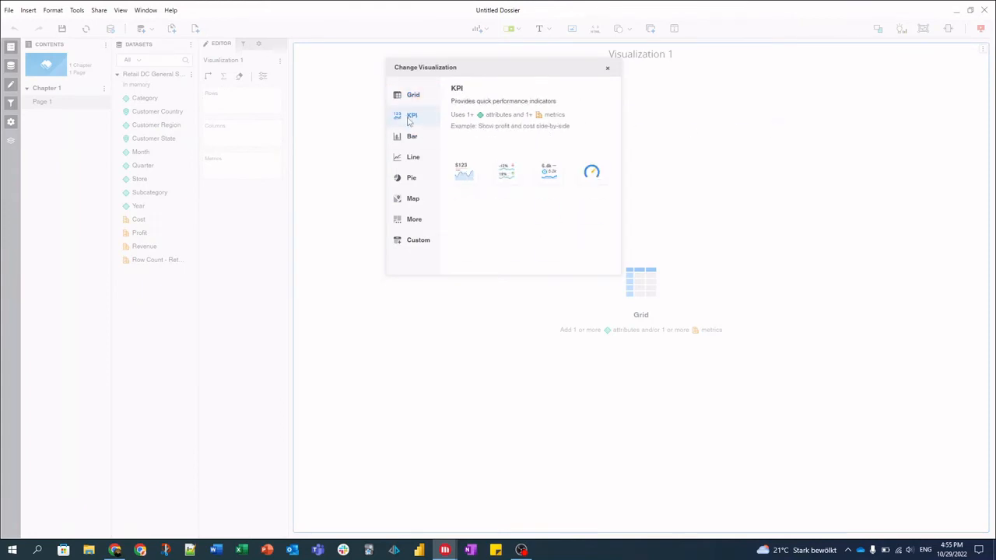
click(463, 171)
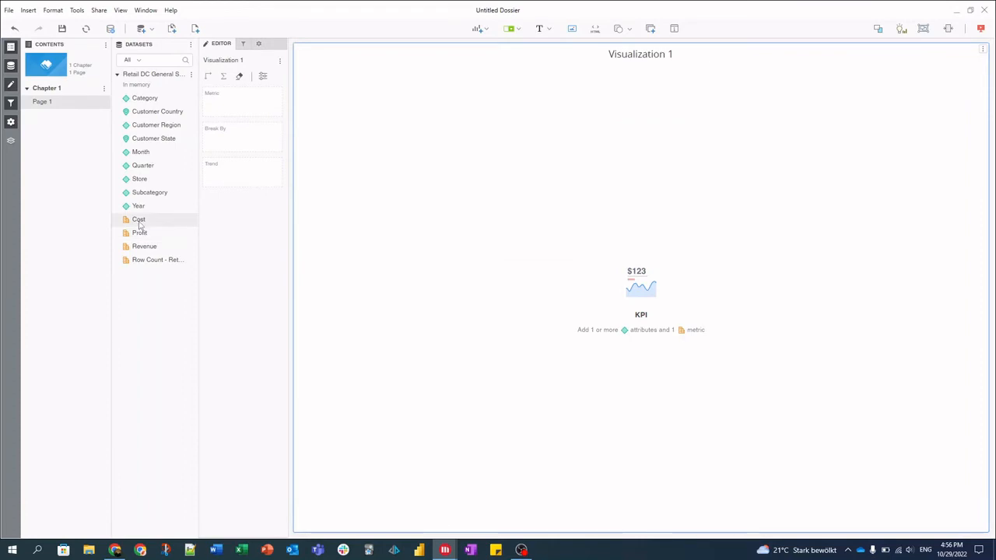
drag(138, 221, 392, 203)
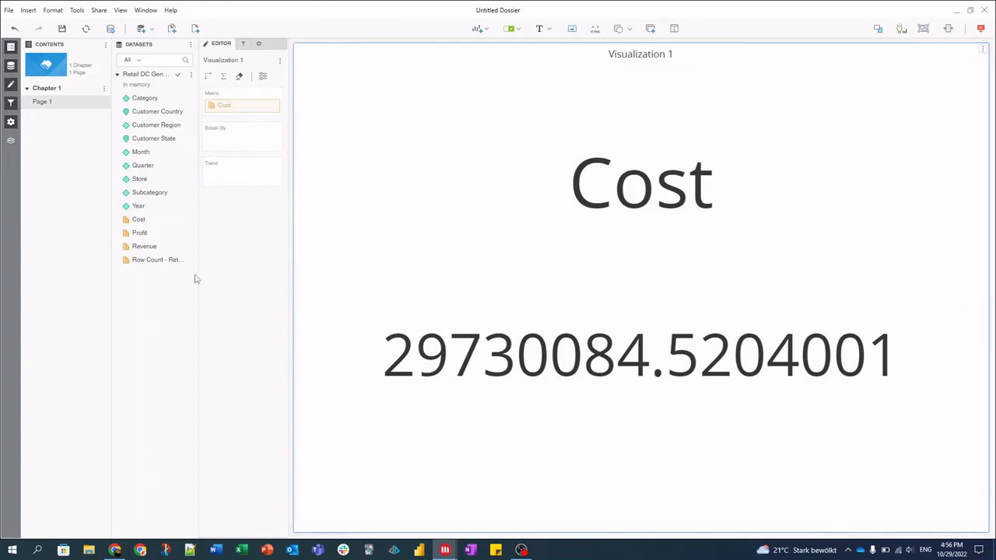
Set the Cost metric's number format to Currency with a $ symbol
right_click(139, 222)
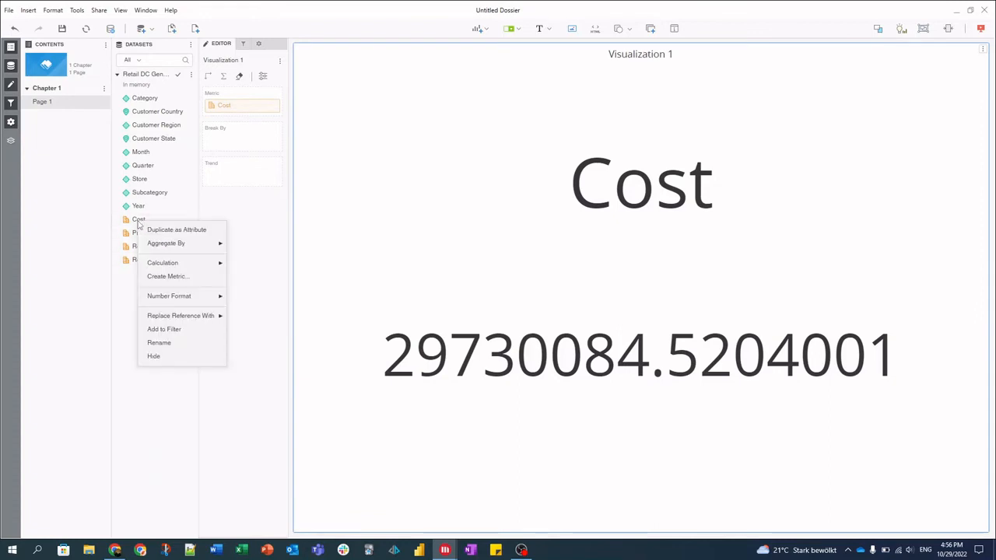
mouse_move(209, 302)
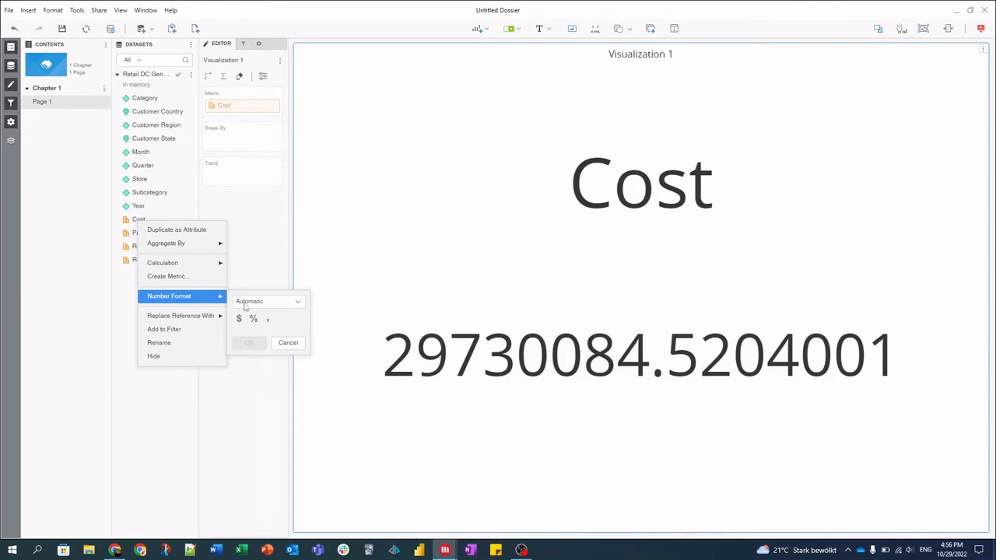
click(240, 319)
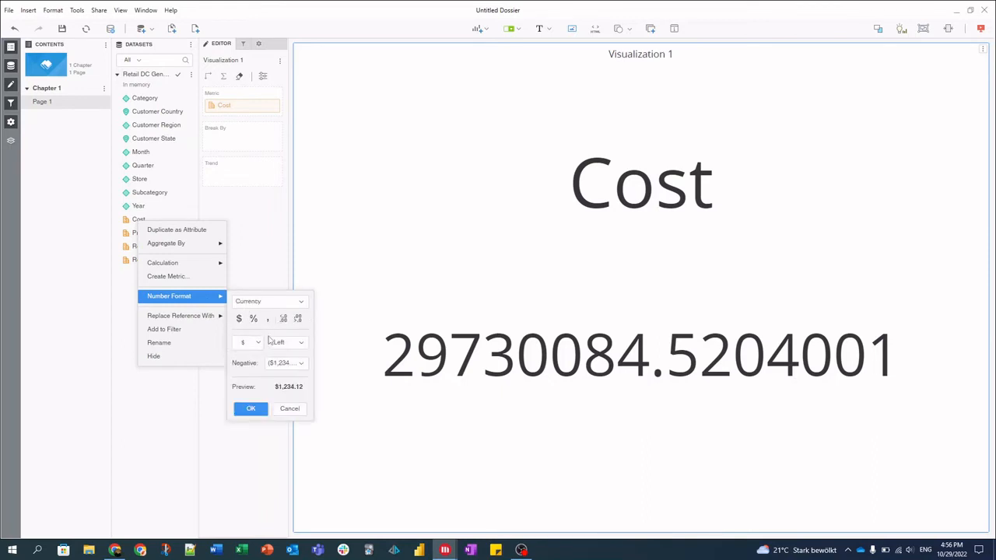
click(260, 409)
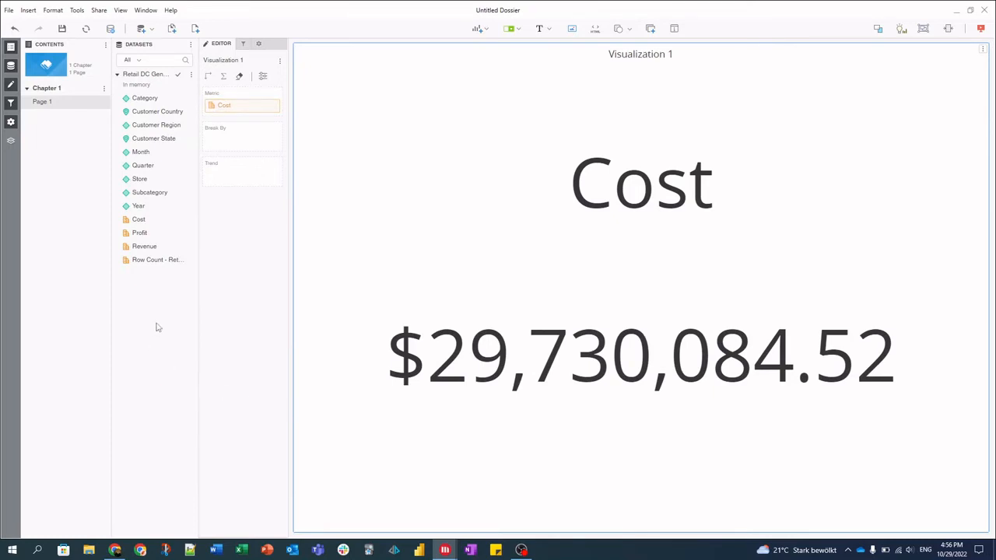
Set the Profit metric's number format to Currency with a $ symbol
right_click(142, 235)
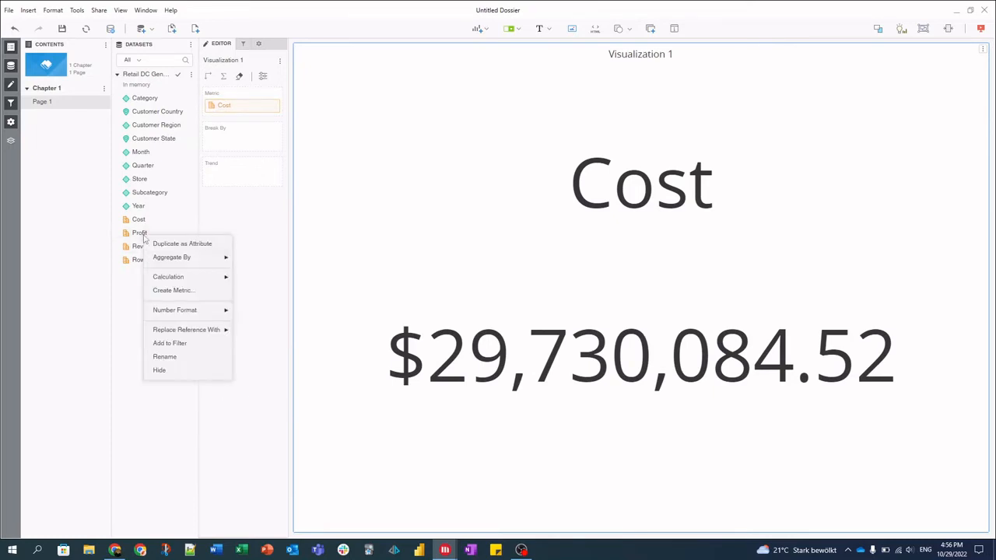
mouse_move(221, 311)
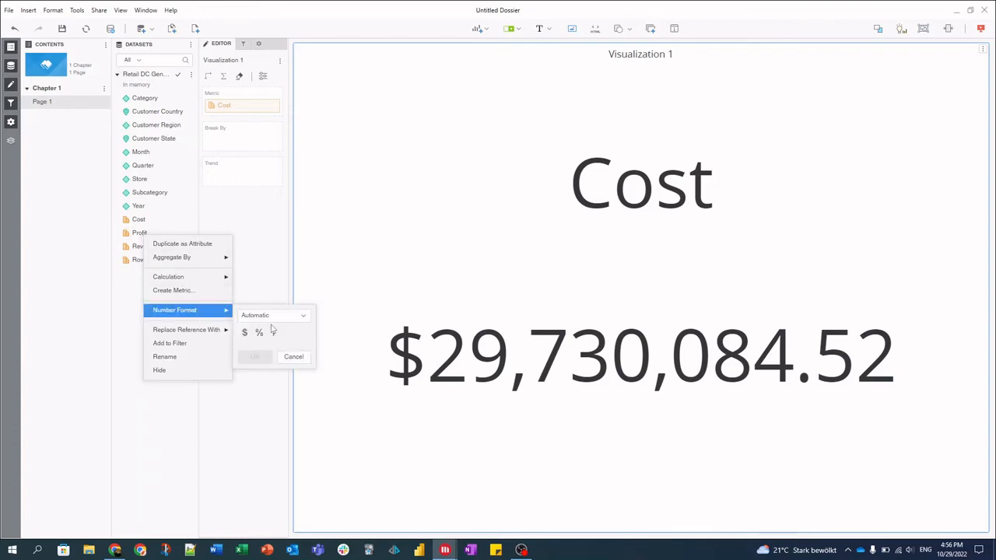
click(245, 333)
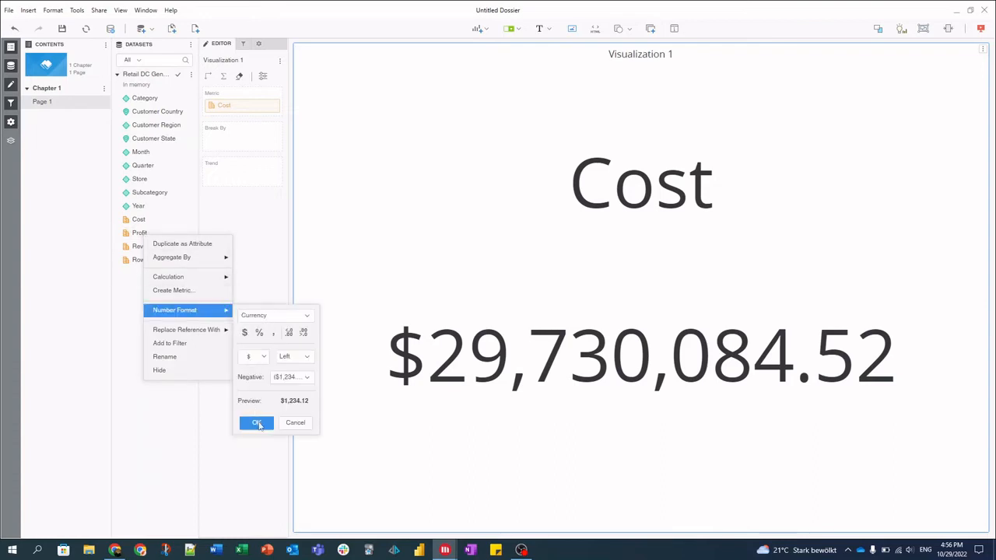
click(257, 423)
Set the Revenue metric's number format to Currency with a $ symbol
right_click(153, 247)
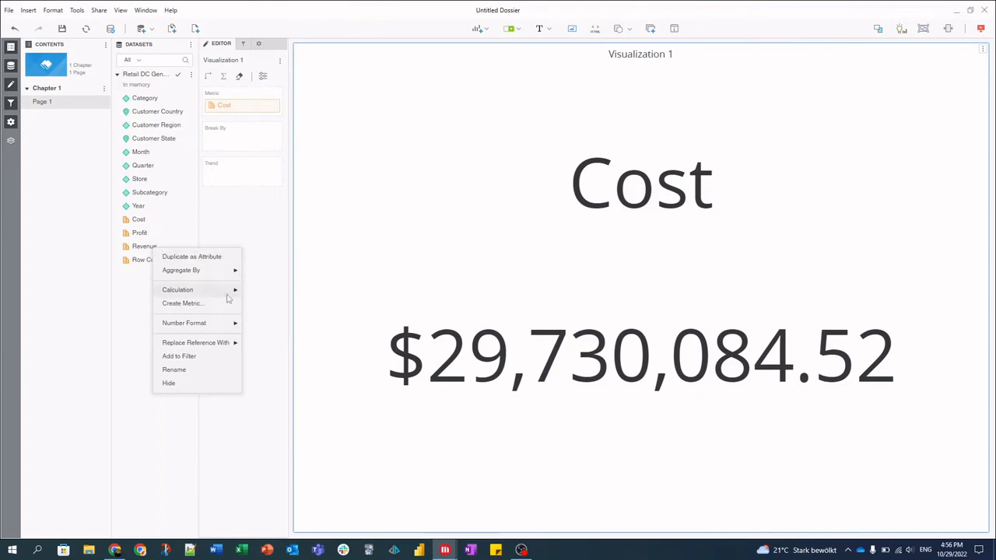
mouse_move(234, 323)
click(254, 345)
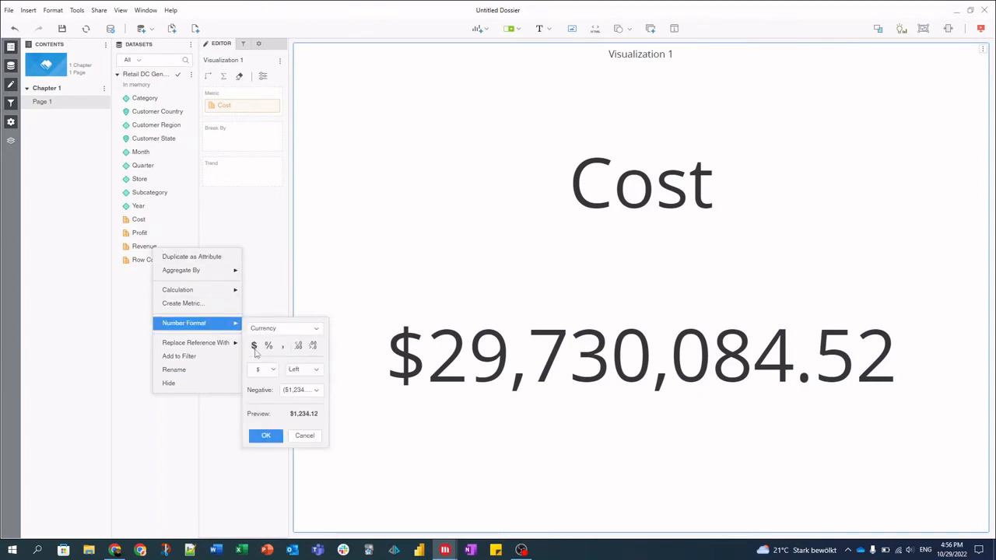
click(271, 436)
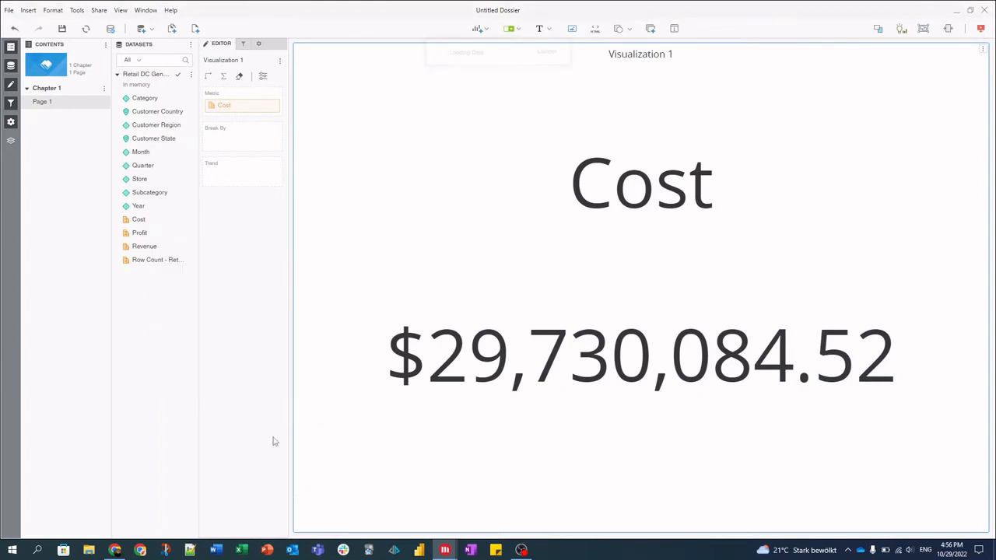
Duplicate the Cost KPI visualization and replace the copy's metric with Revenue
click(984, 51)
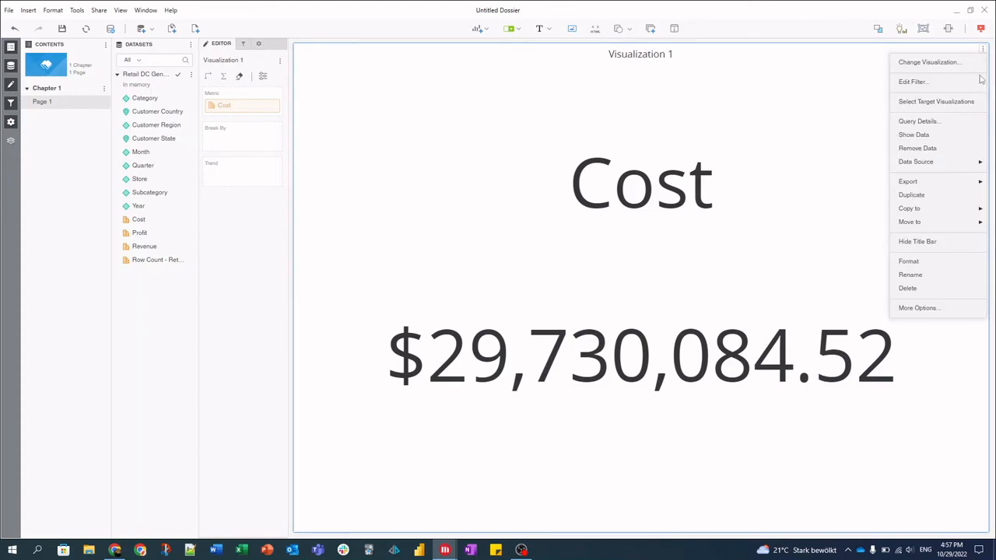
click(913, 195)
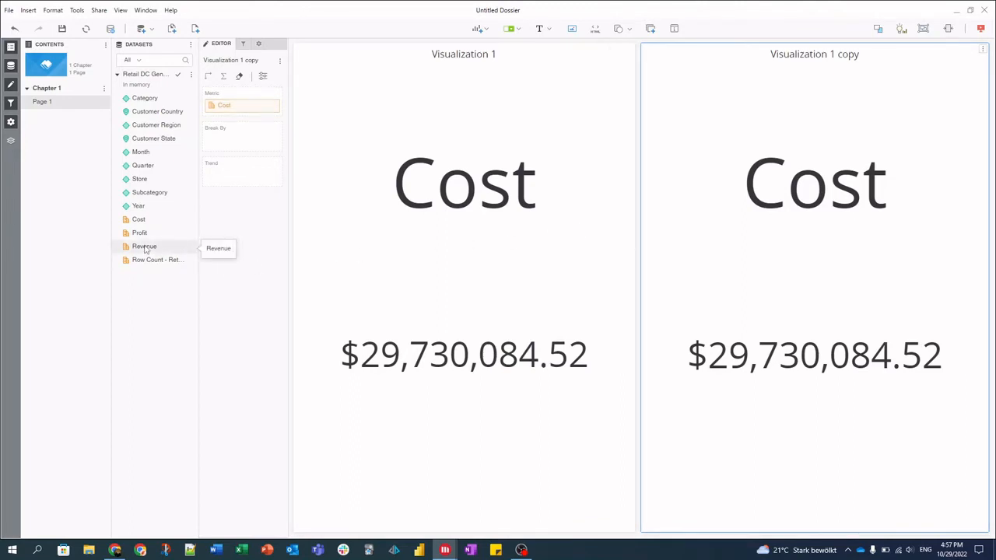
drag(144, 247, 243, 111)
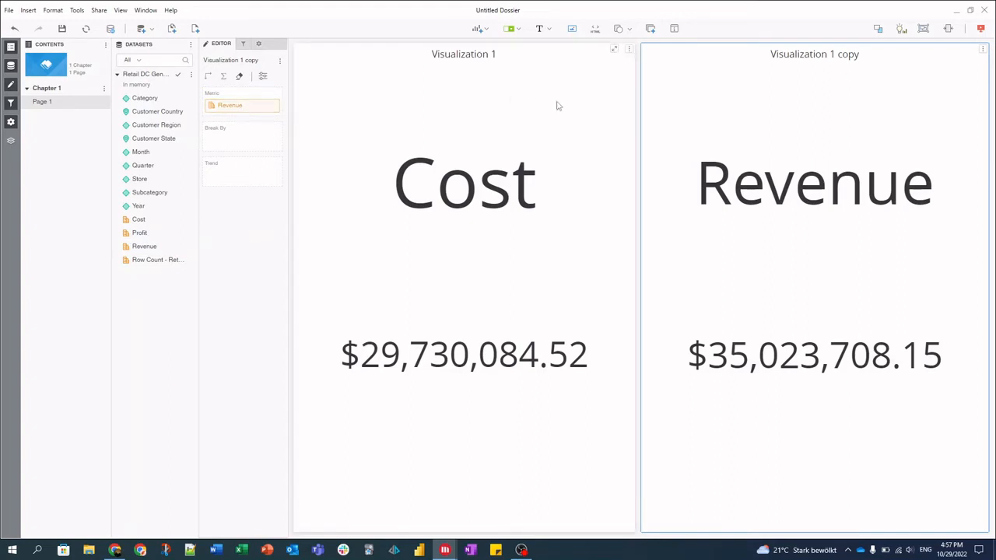
Duplicate the Revenue KPI visualization and replace the new copy's metric with Profit
click(983, 50)
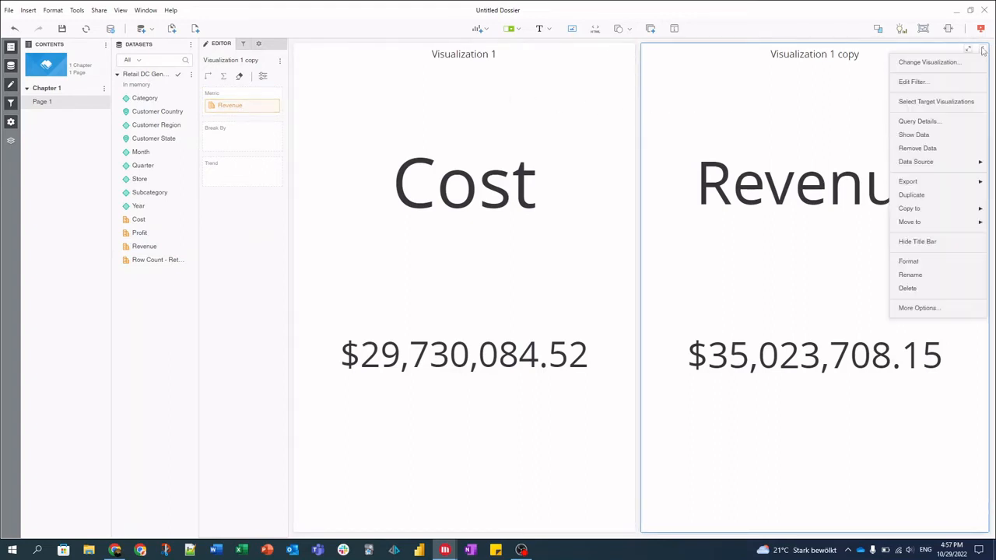
click(926, 194)
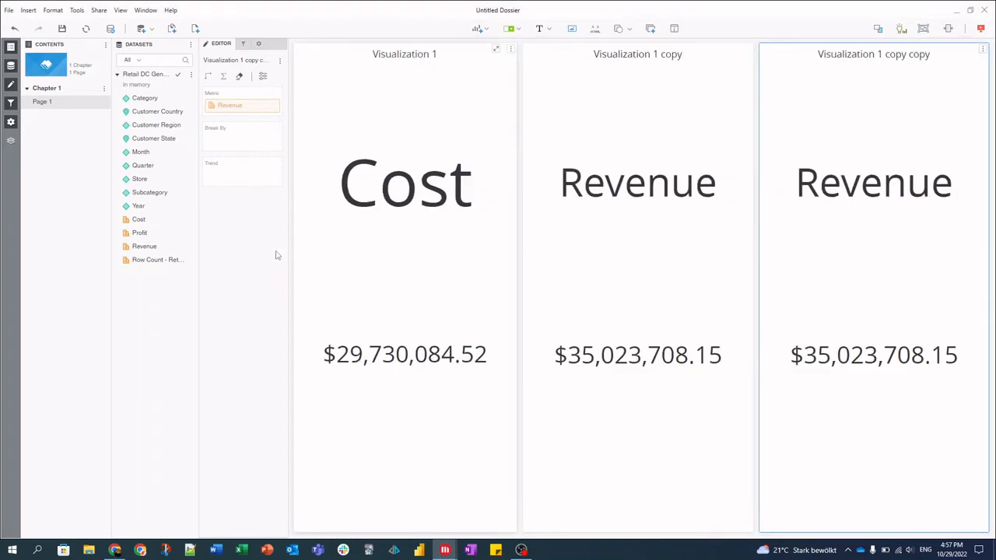
drag(148, 232, 239, 107)
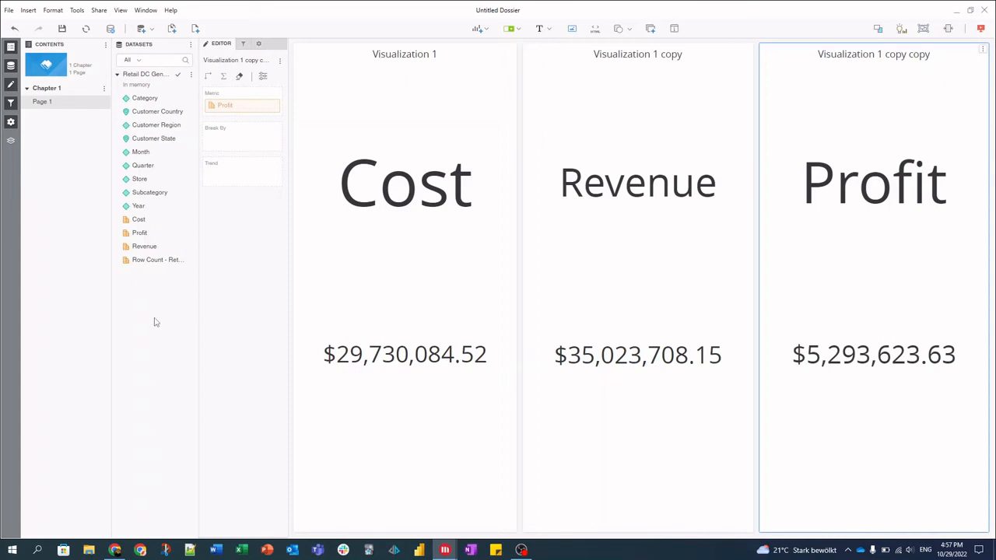
Republish the dataset's cube from Retail DC General Store.xlsx on the Desktop, using the refresh policy "Update existing data and add new data"
click(191, 74)
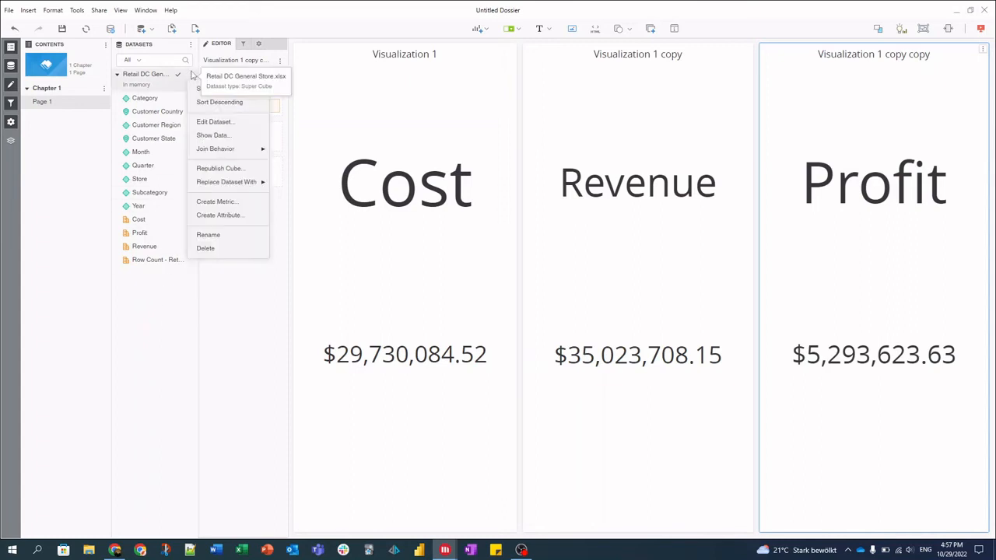
click(221, 169)
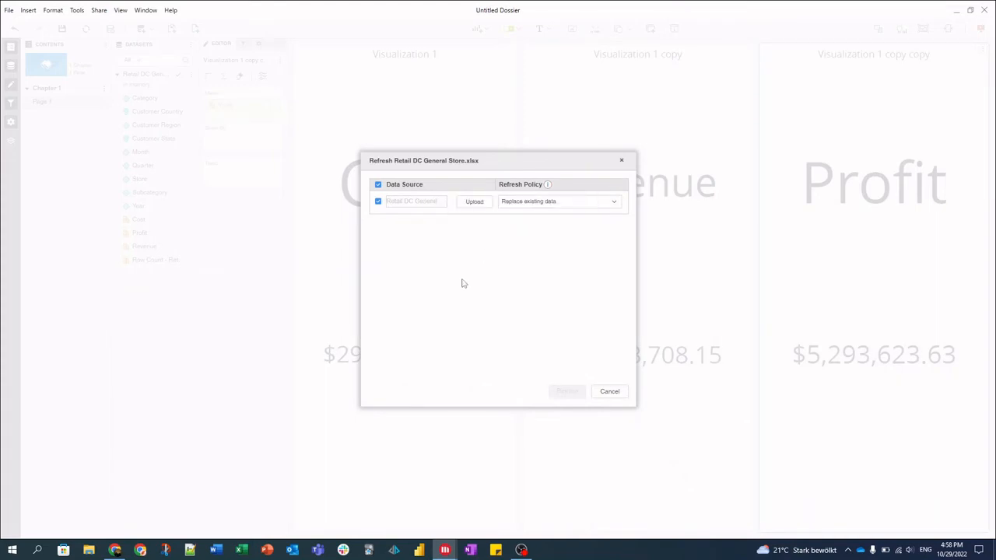
click(477, 201)
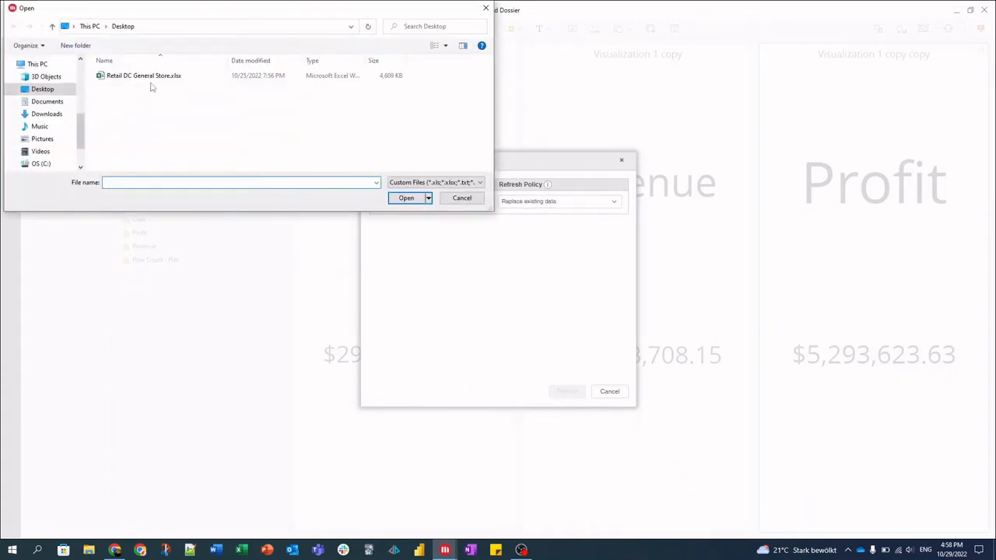
click(145, 77)
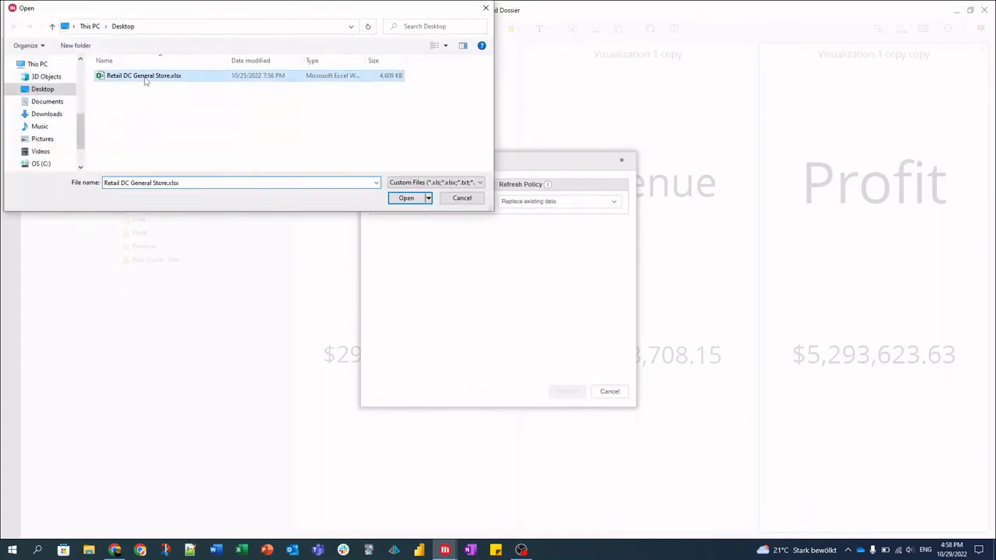
click(406, 199)
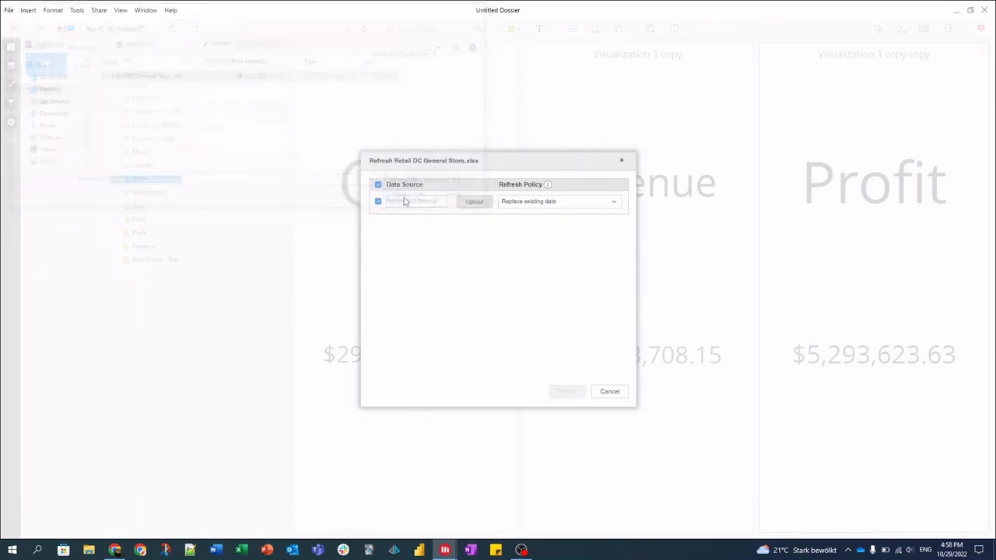
click(593, 210)
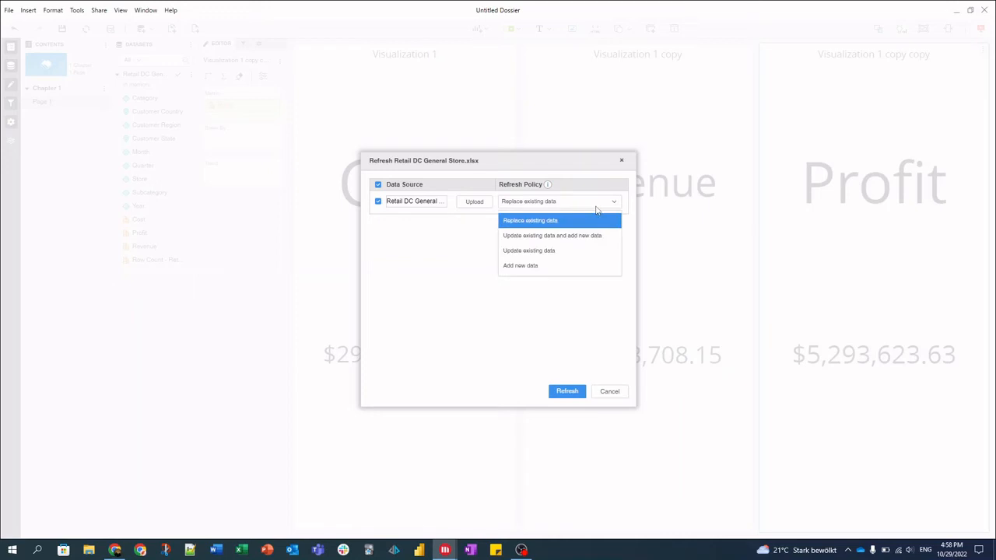
click(579, 235)
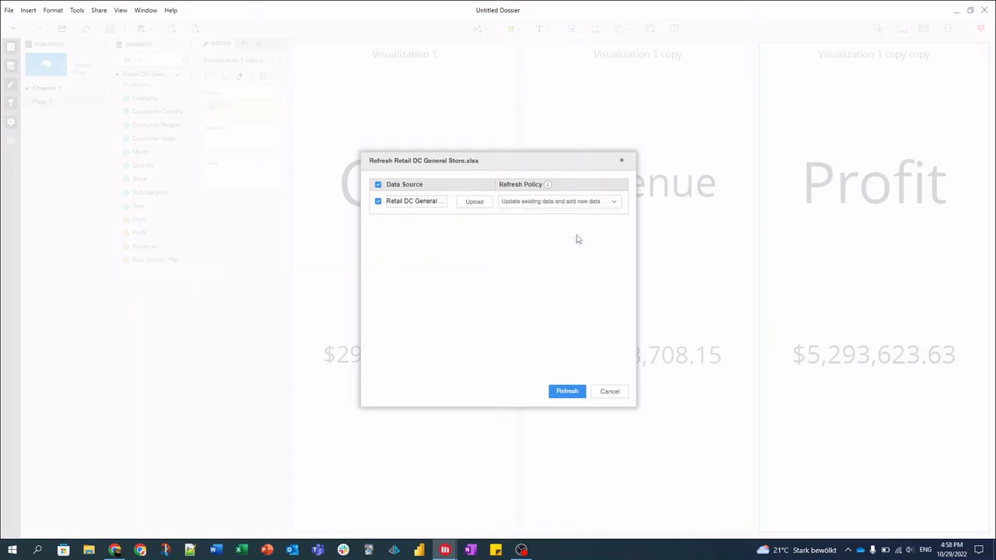
click(569, 392)
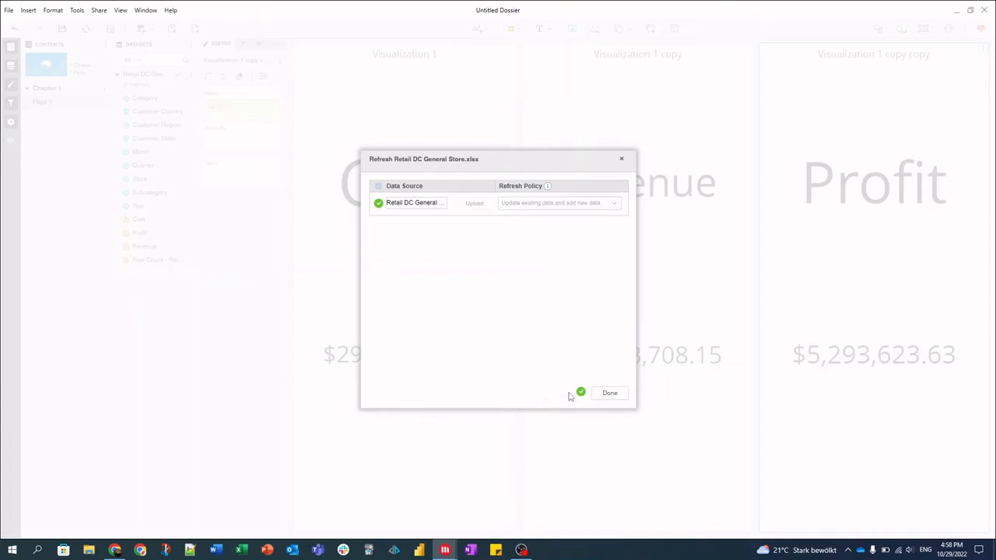
click(605, 396)
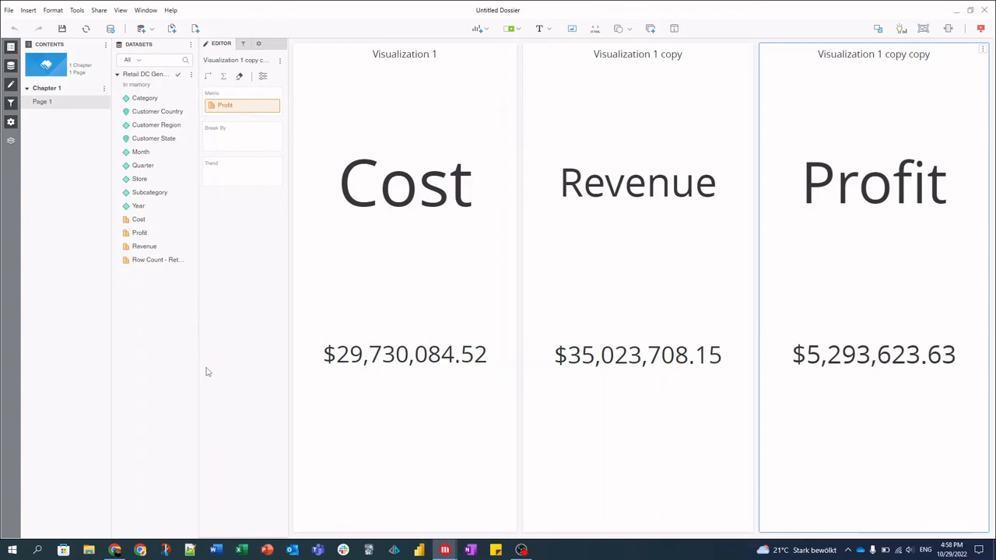
Import only Sheet2 of Retail DC General Store.xlsx from disk as a new dataset with the Region and Store attributes
click(146, 30)
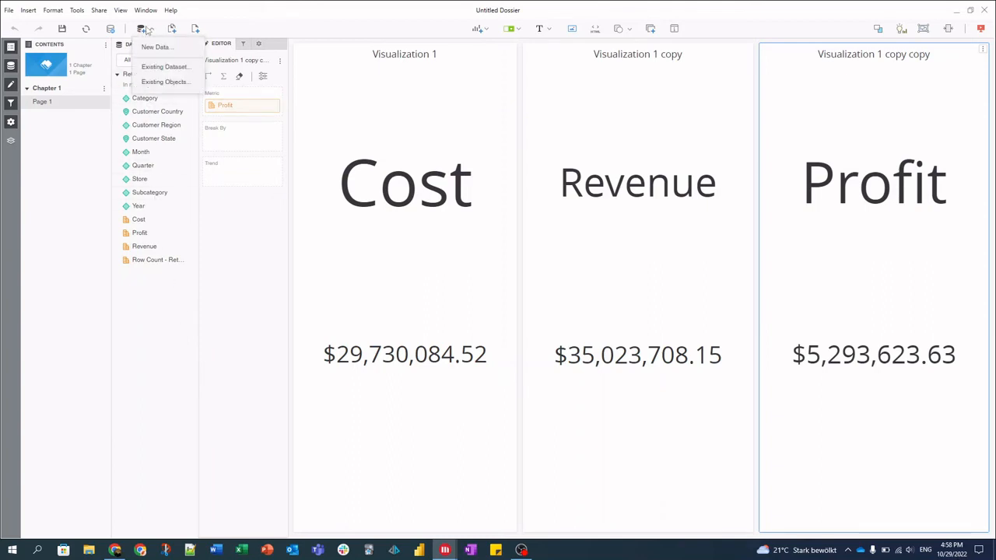
click(182, 49)
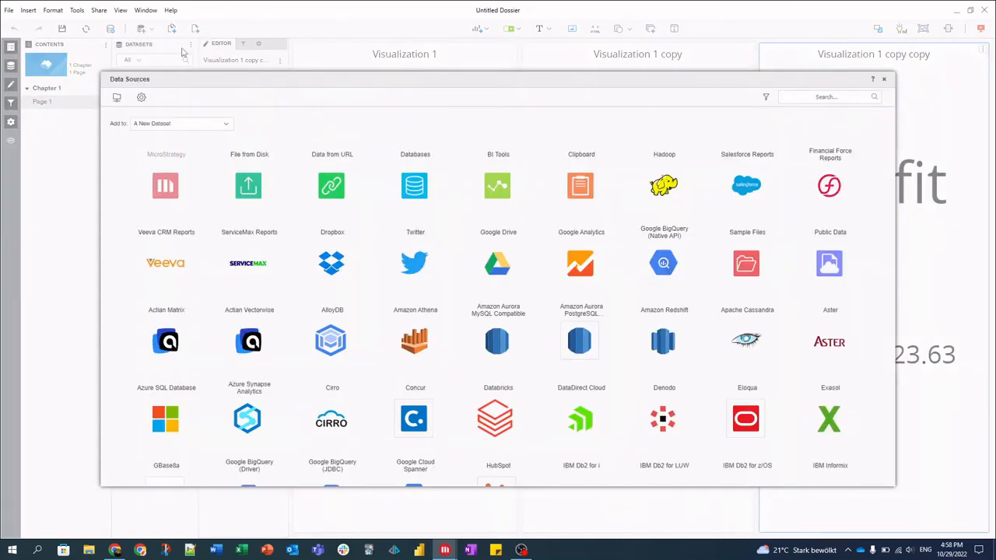
click(253, 177)
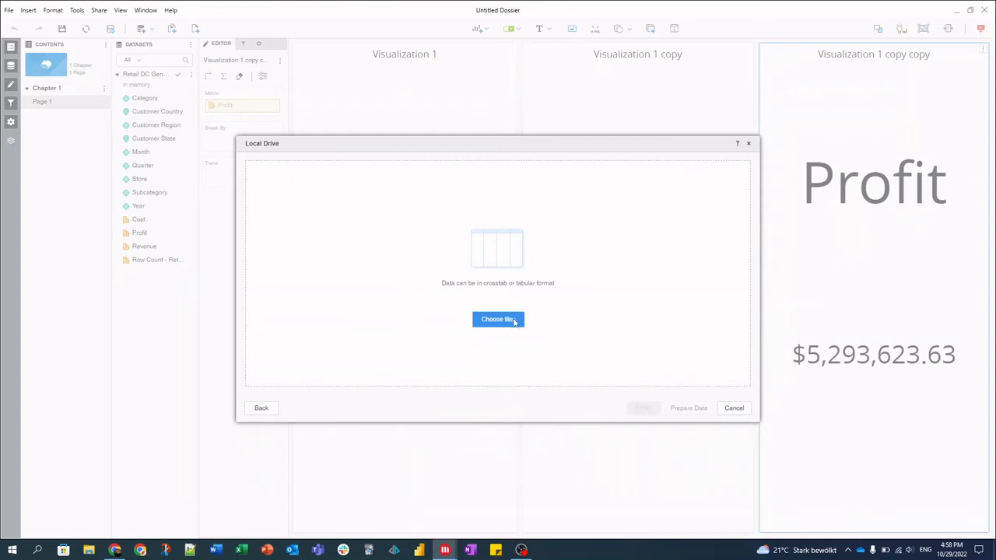
click(514, 321)
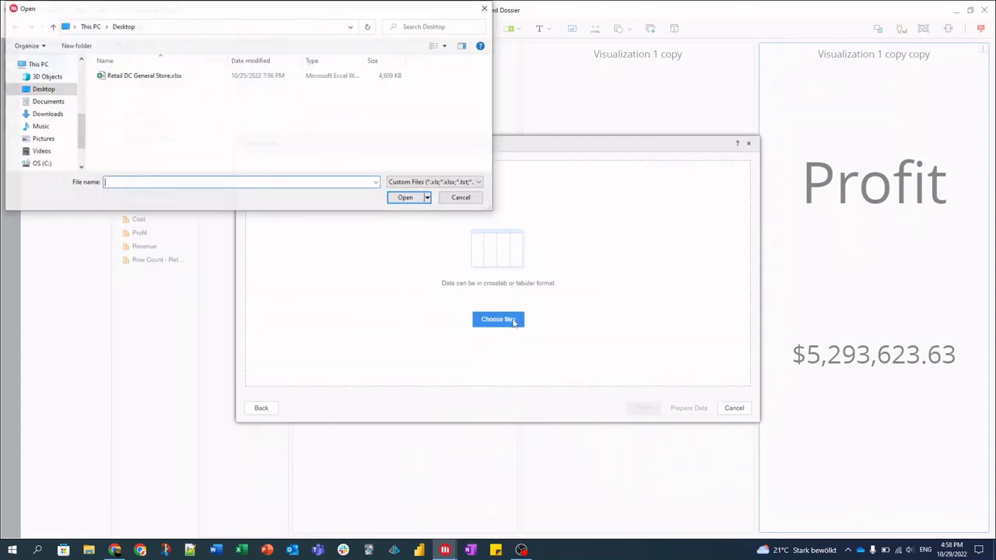
click(141, 76)
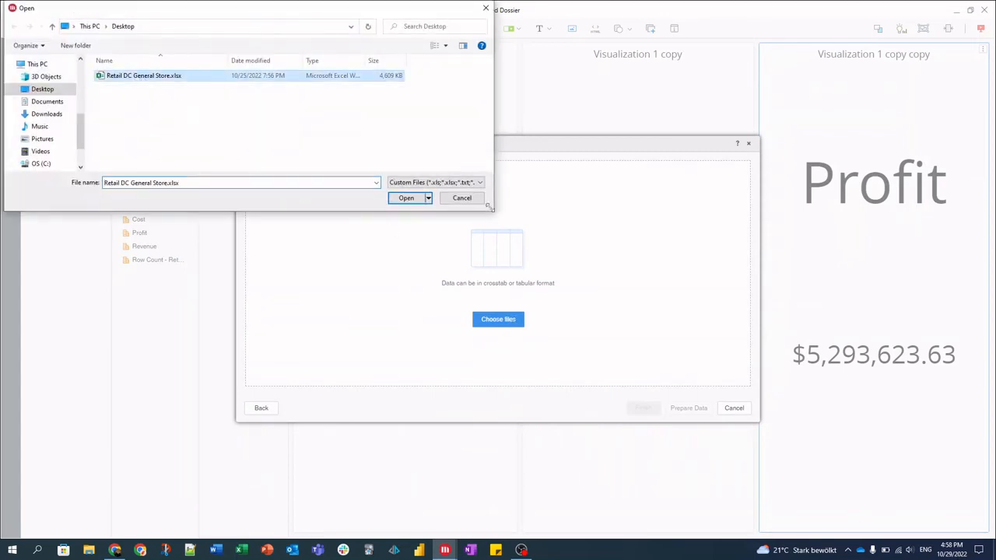
click(417, 198)
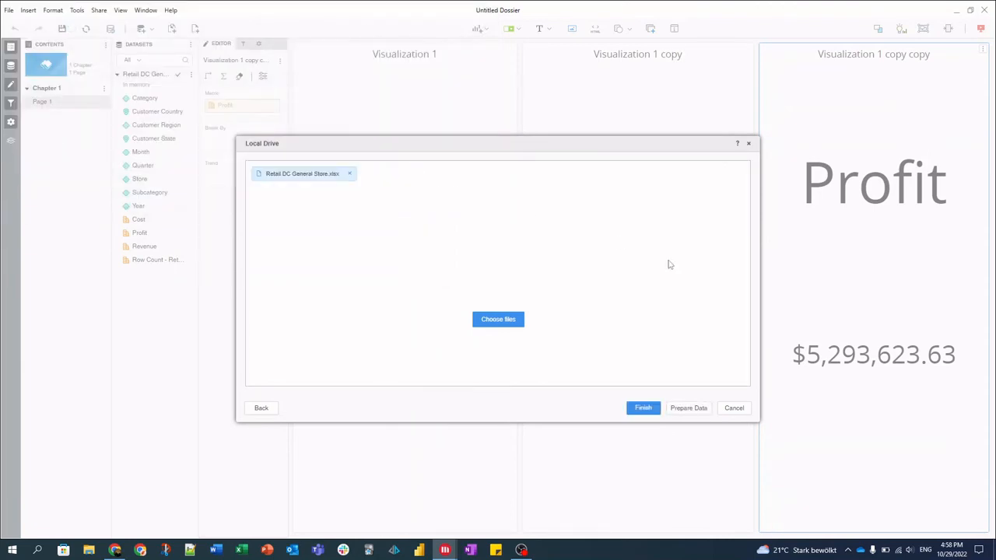
click(696, 409)
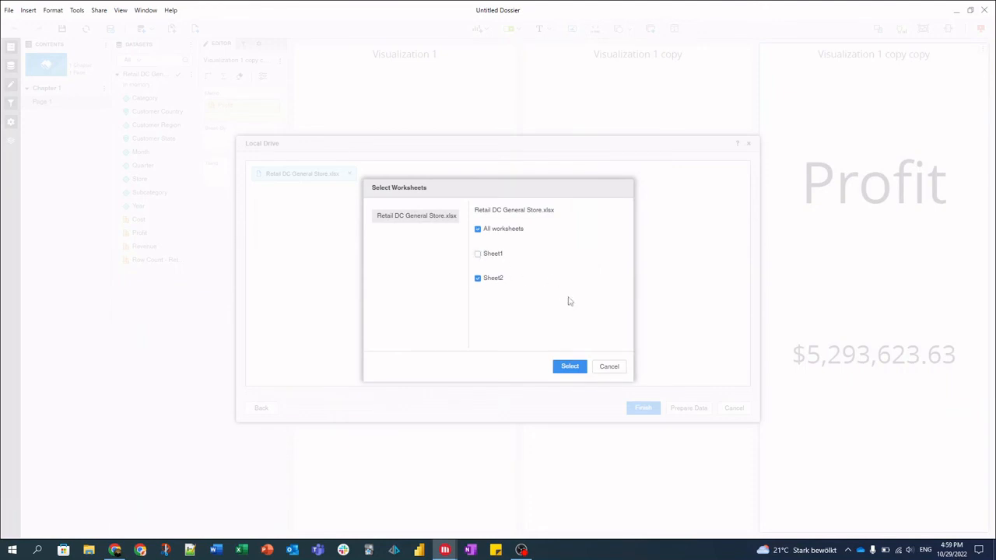
click(568, 366)
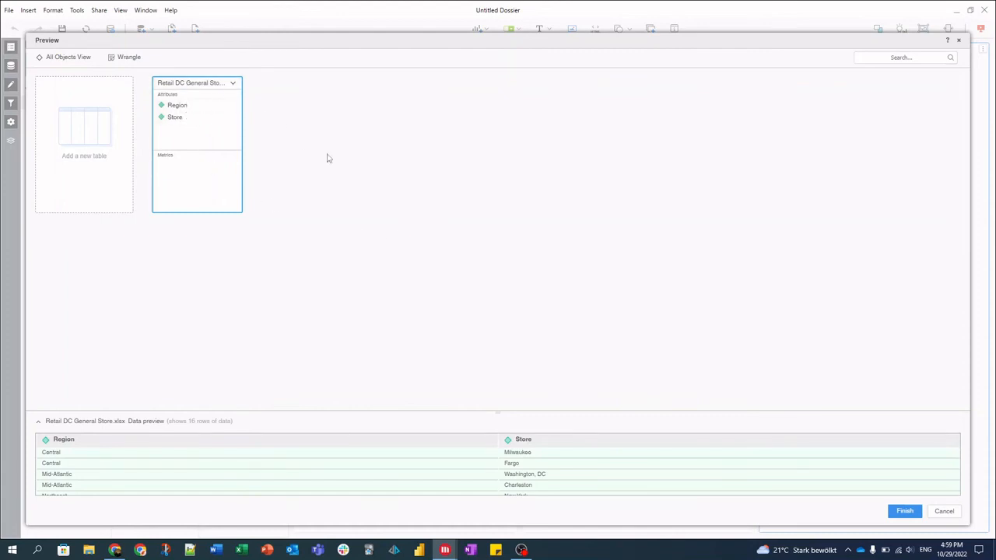
click(906, 513)
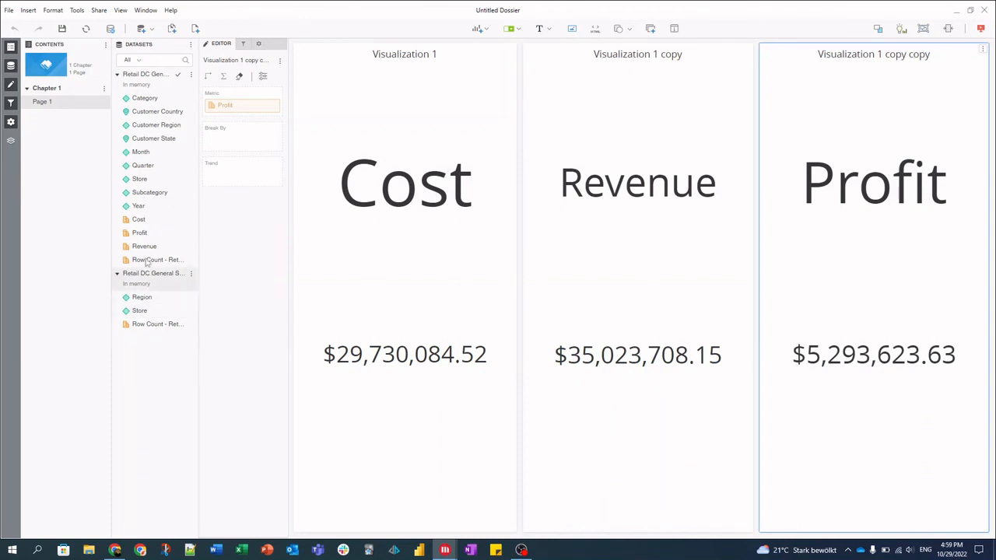
Link the Store attribute of the first dataset to the Store attribute of the second dataset
right_click(150, 179)
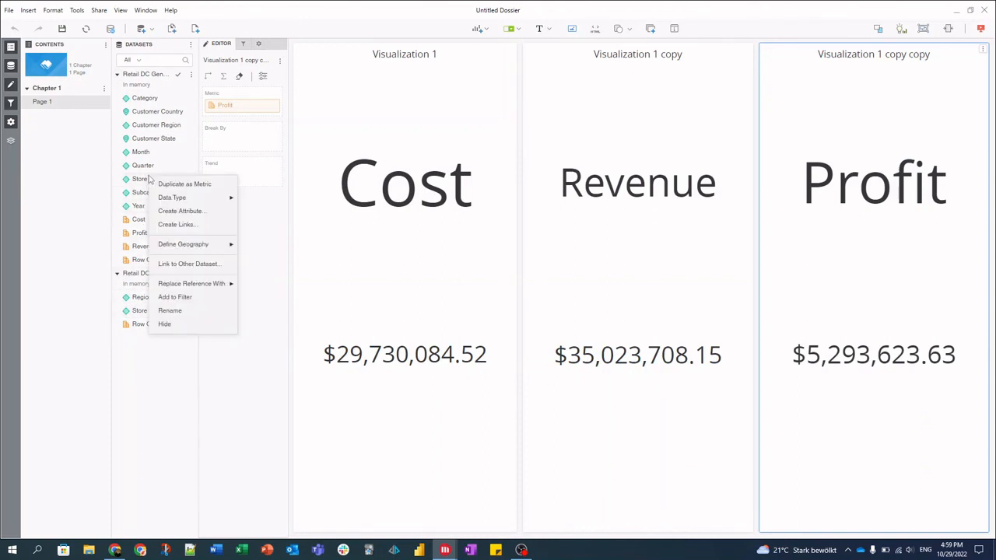
click(219, 263)
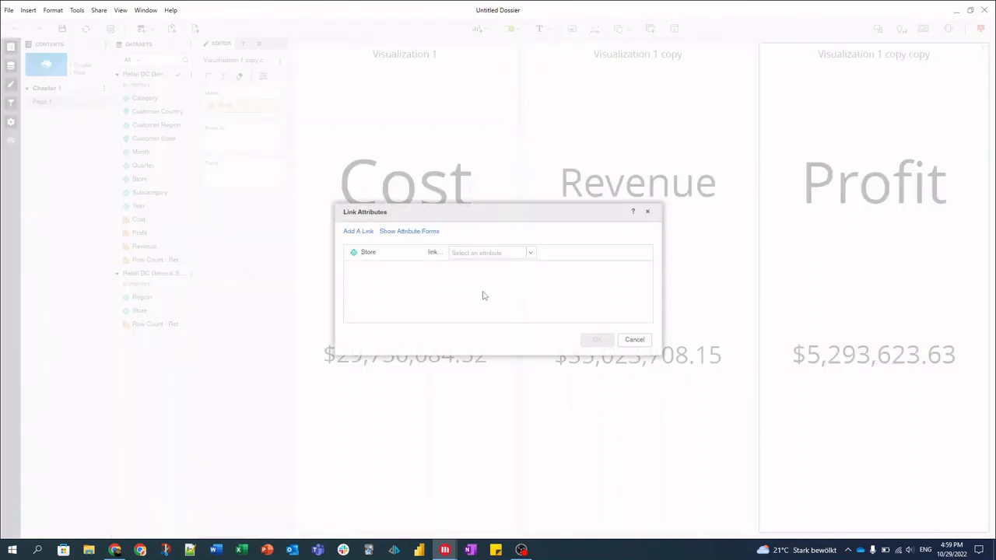
click(532, 253)
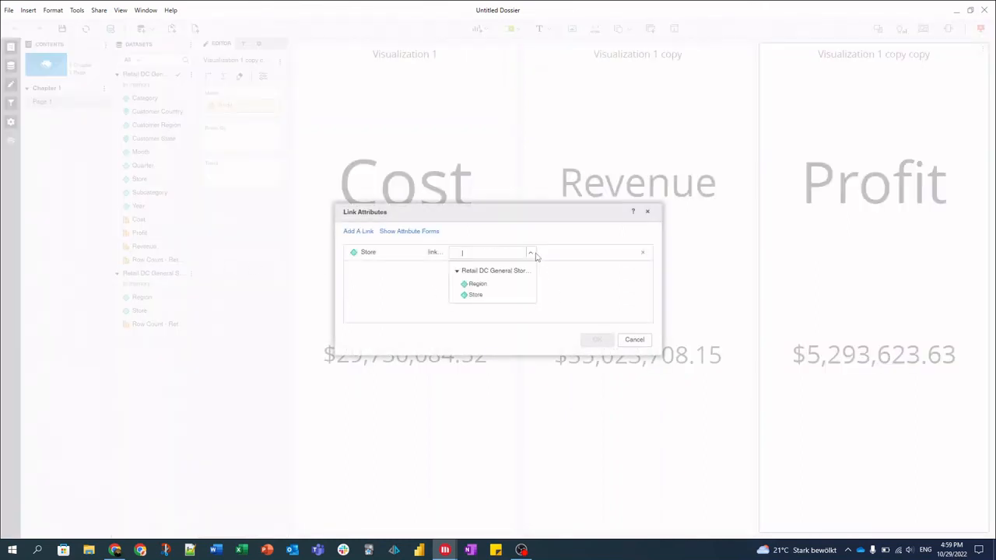
click(487, 296)
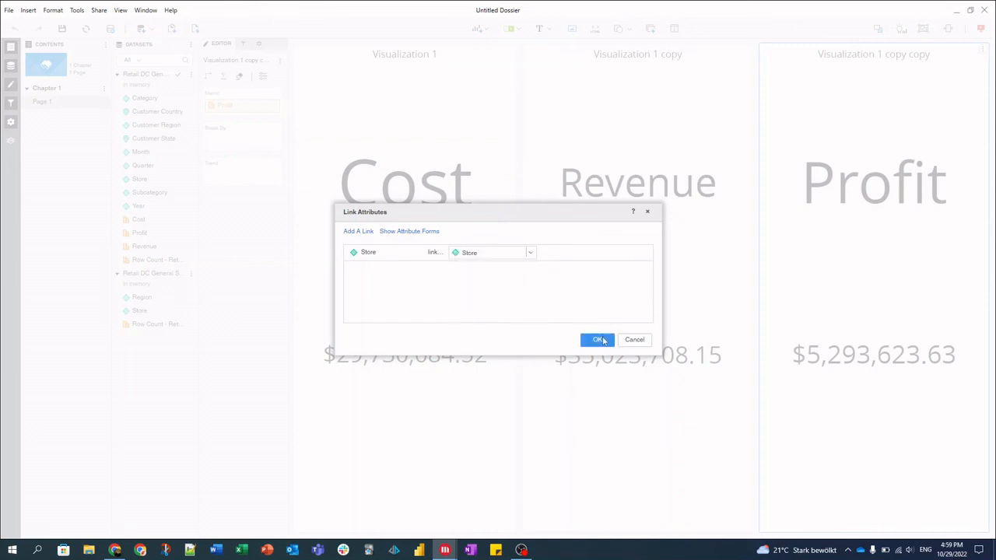
click(599, 340)
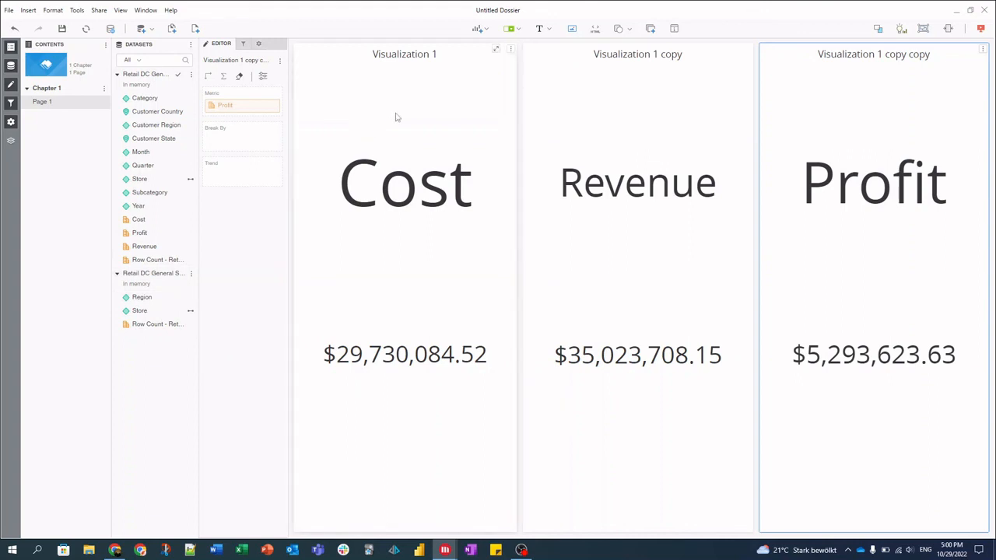
Insert a basic grid visualization and place it across the full width beneath the three KPI visualizations
click(481, 30)
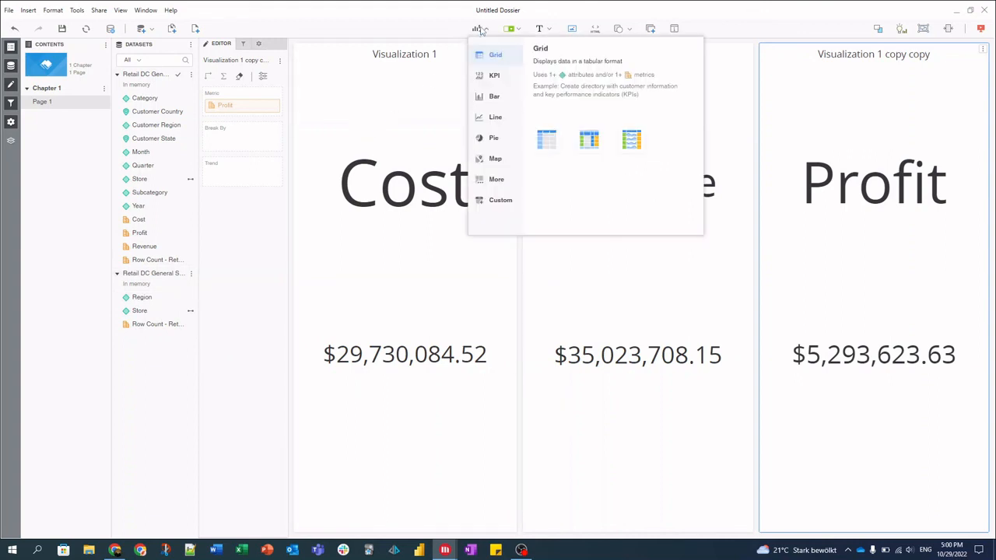
click(545, 147)
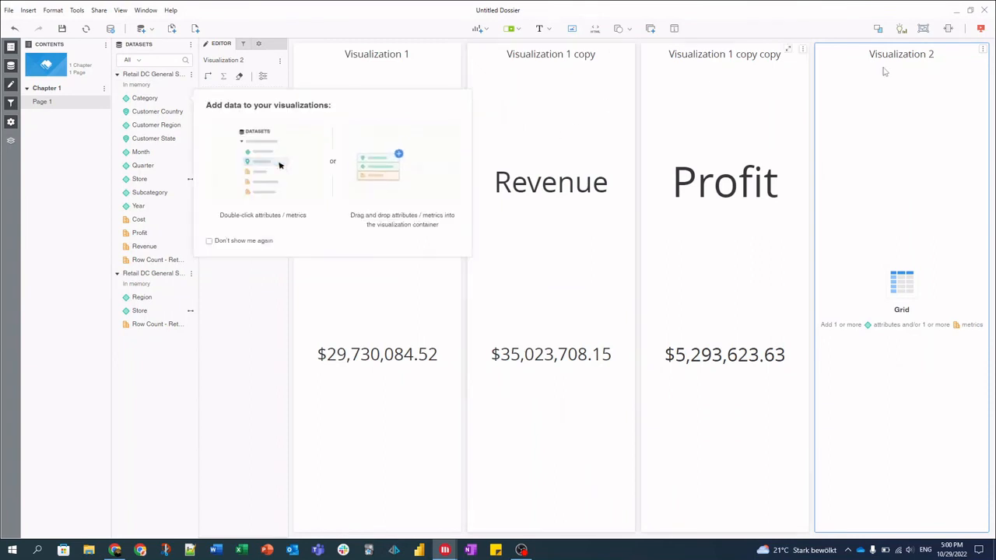
drag(898, 55, 529, 536)
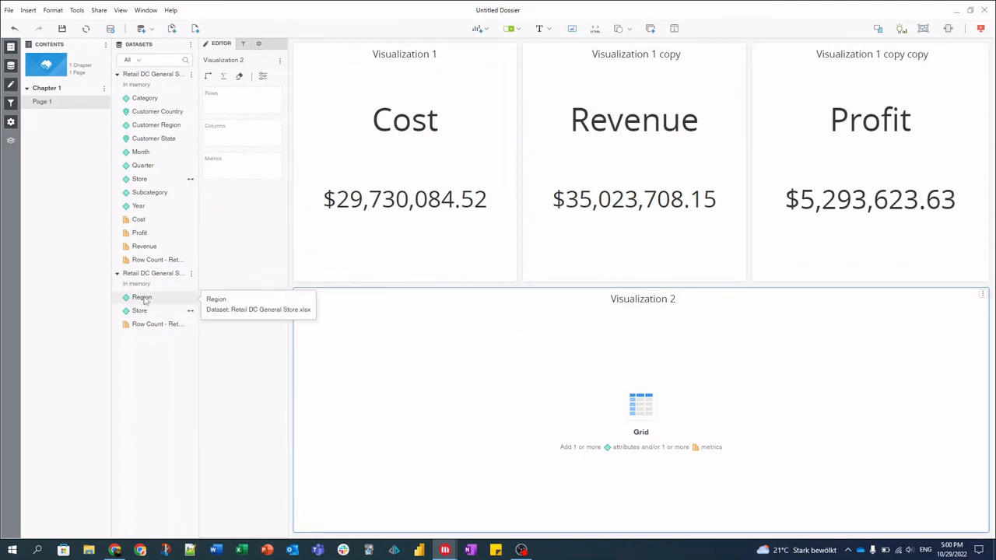
Fill the grid with the Region attribute and the Cost, Revenue and Profit metrics, and title it "Regions"
drag(144, 301, 458, 374)
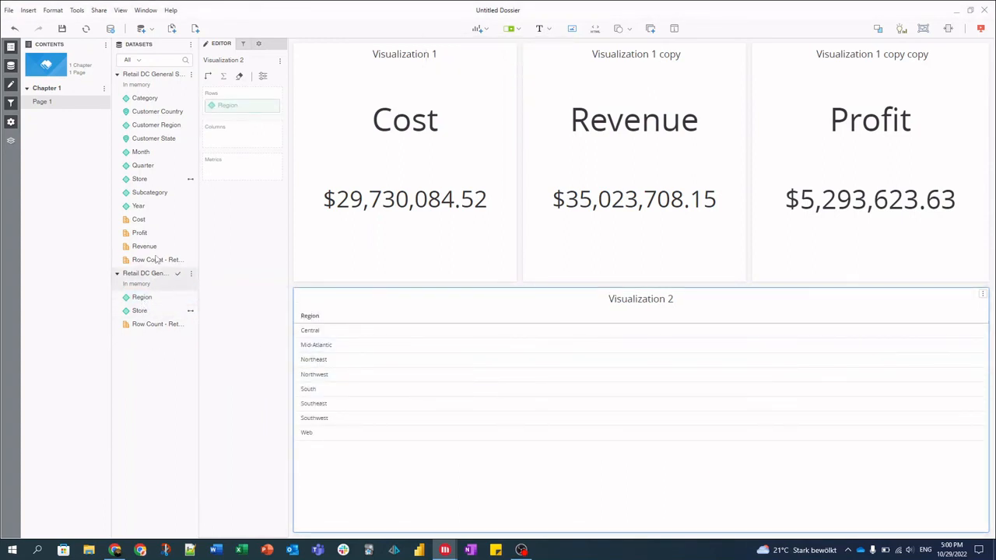
double_click(149, 221)
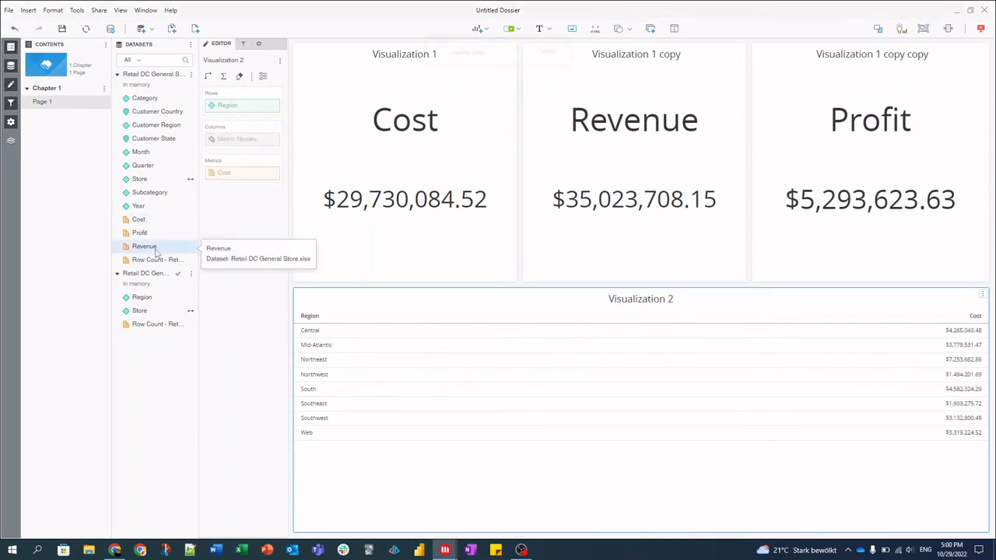
double_click(155, 249)
double_click(148, 234)
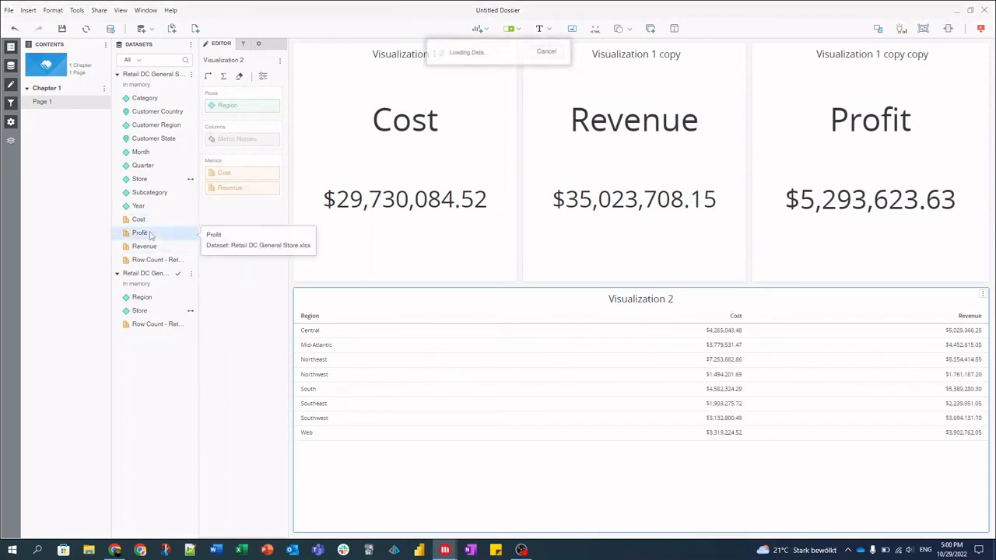
text(Regions)
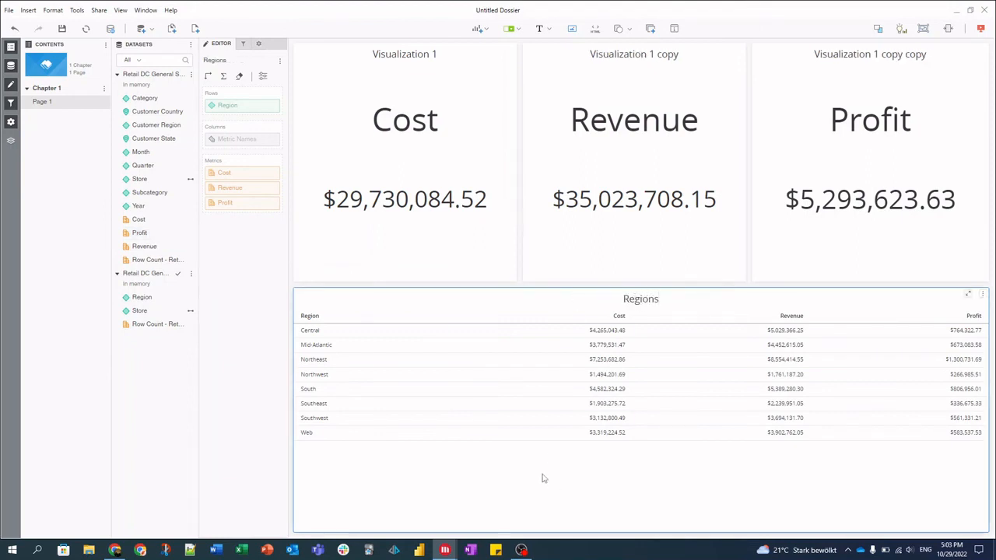
Set Year as the trend of the Cost KPI and restyle it with the Night template and no title bar
click(389, 181)
drag(175, 207, 211, 180)
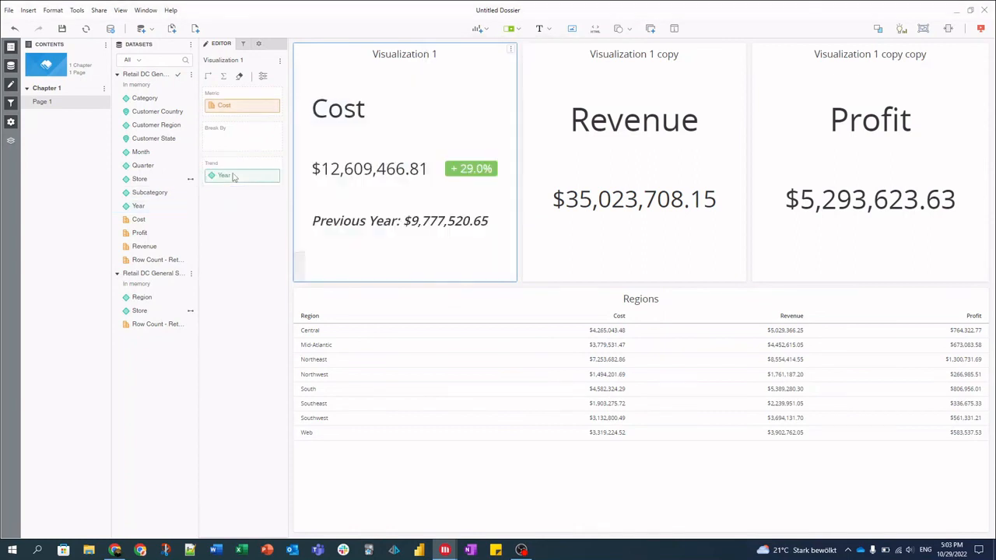
click(259, 44)
click(274, 96)
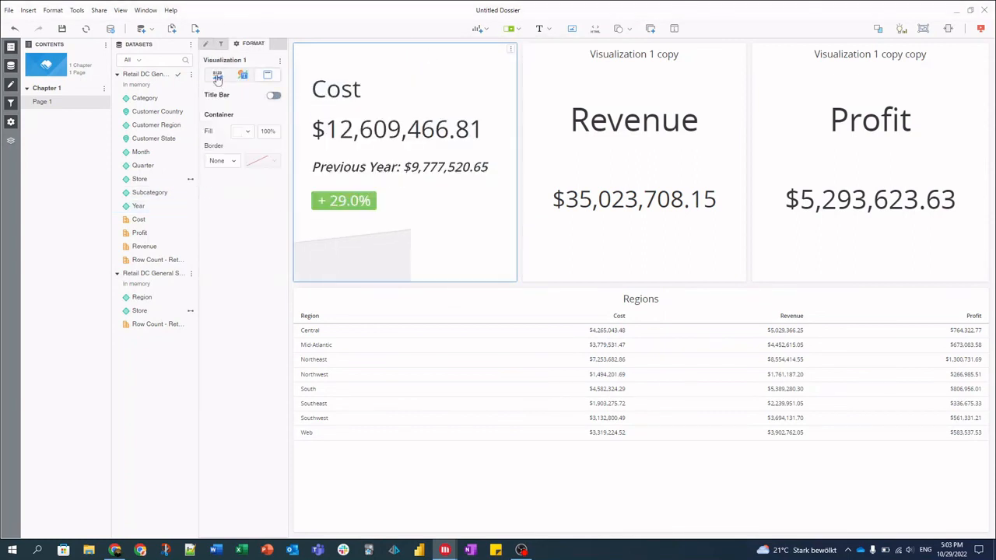
click(218, 75)
click(253, 107)
Restyle the Revenue KPI with no title bar and the Night template, and set Year as its trend
click(595, 70)
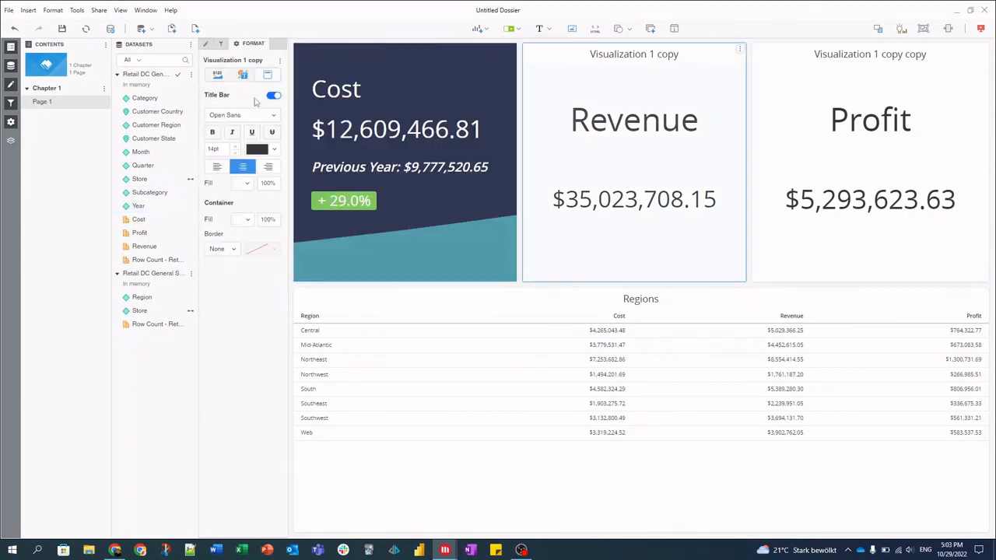
click(273, 94)
click(217, 75)
click(253, 107)
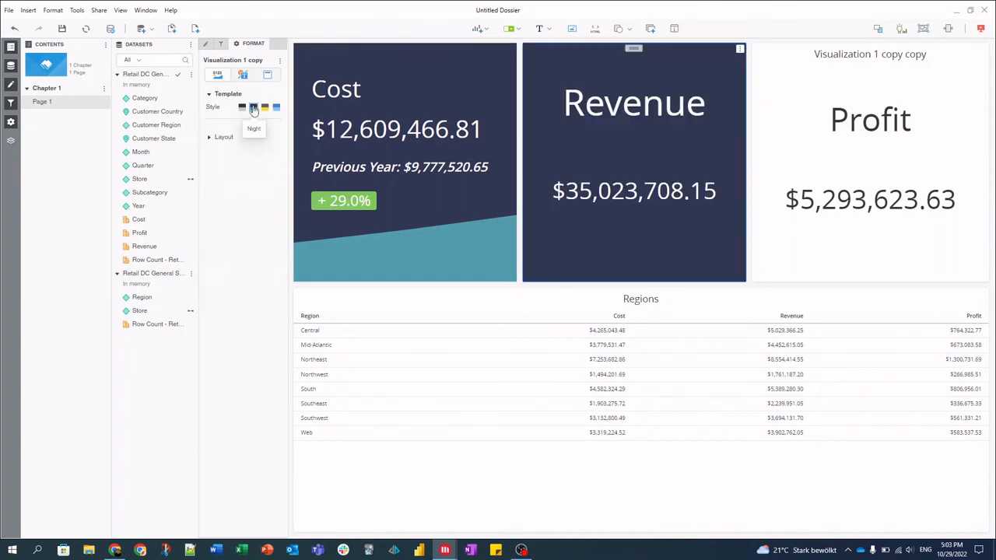
click(207, 44)
drag(138, 206, 248, 175)
Set Year as the trend of the Profit KPI and open its title bar and container formatting
click(872, 156)
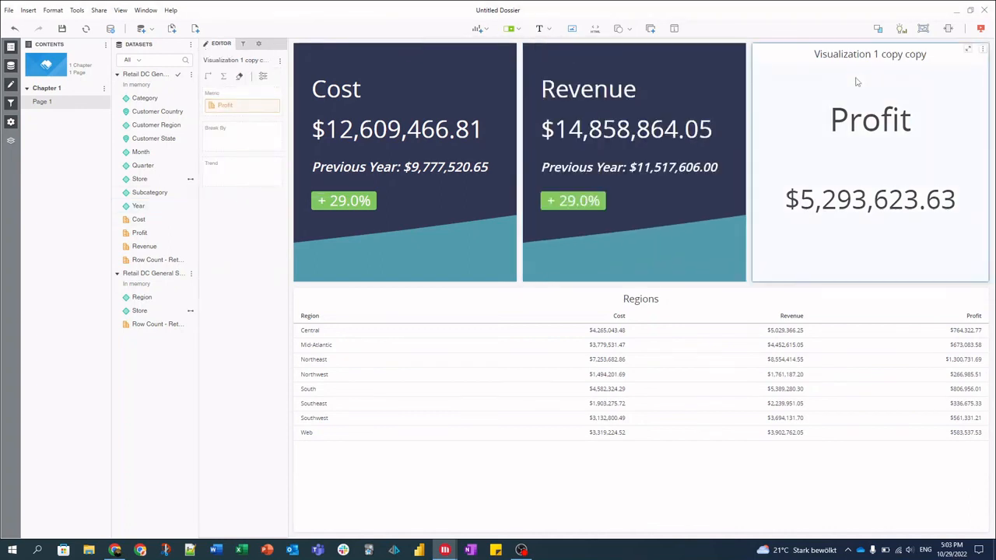
drag(139, 206, 241, 176)
click(261, 42)
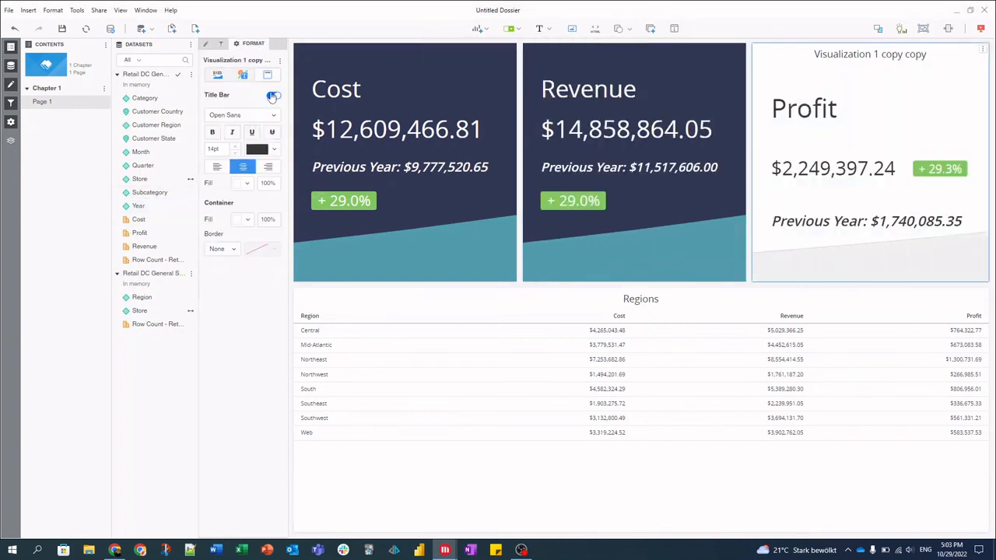